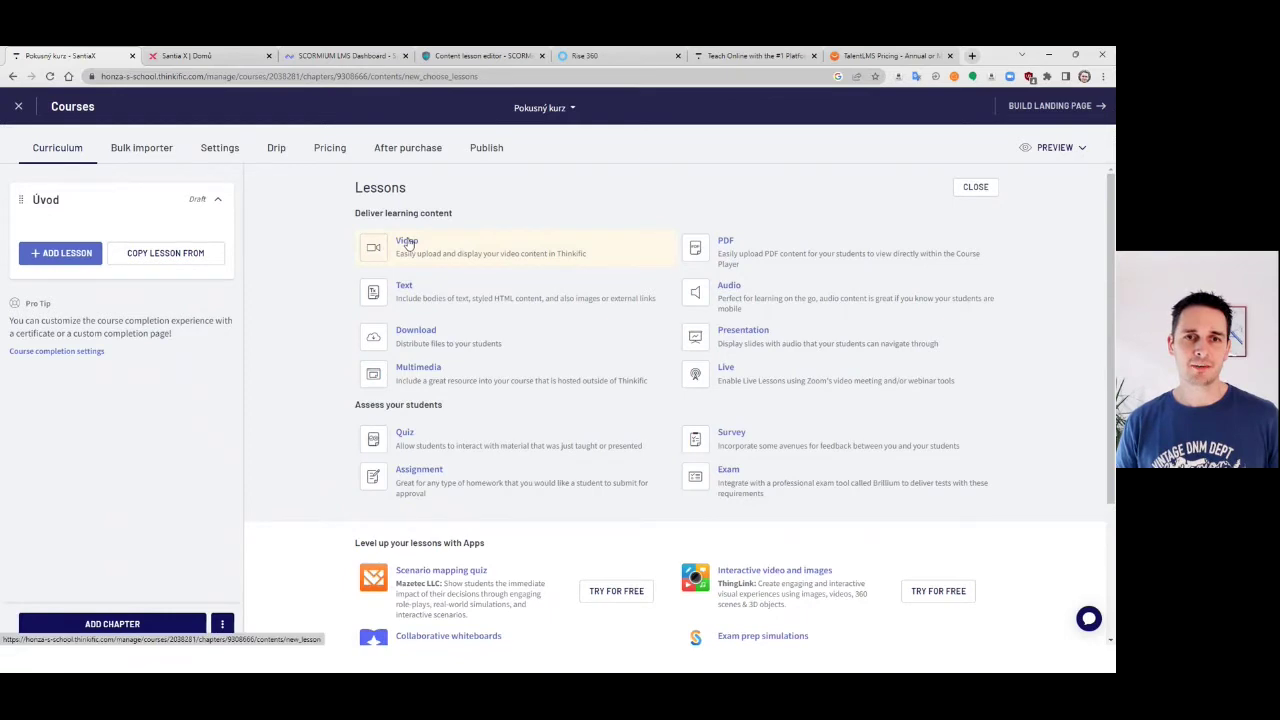
Add a video lesson to the Úvod chapter and title it "Úvodní video".
click(408, 244)
click(484, 258)
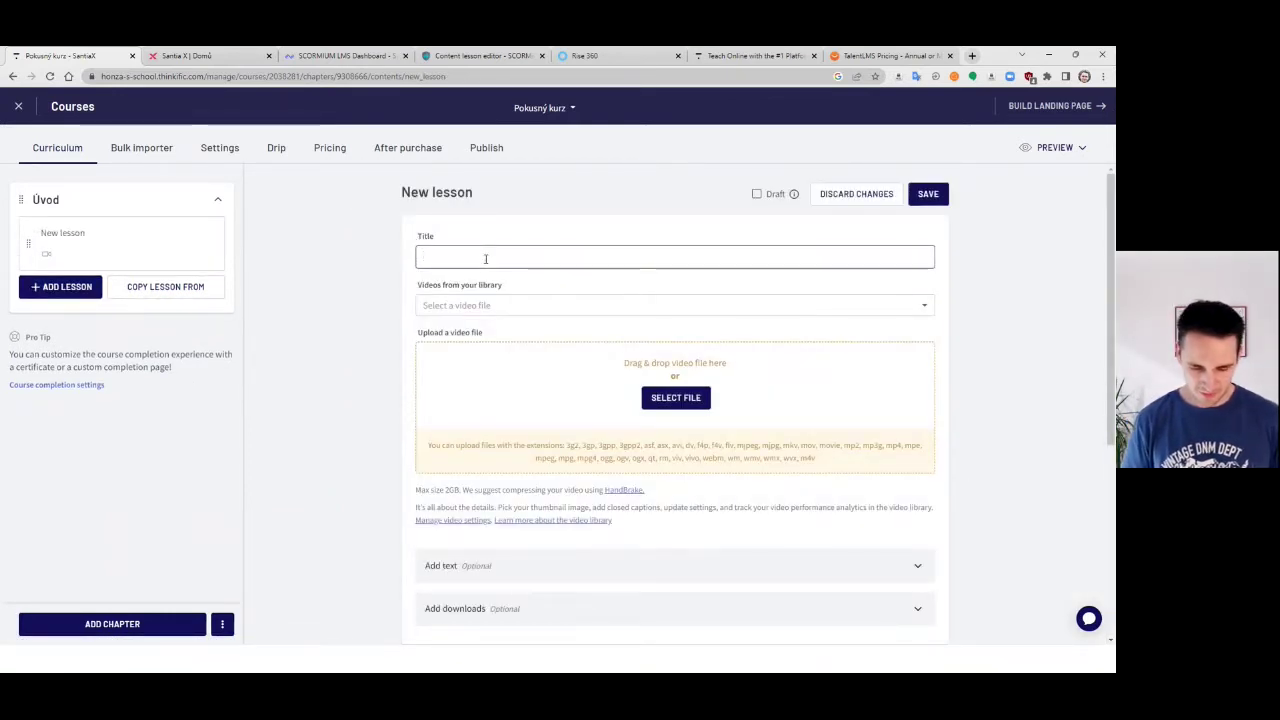
text(Úvodní video)
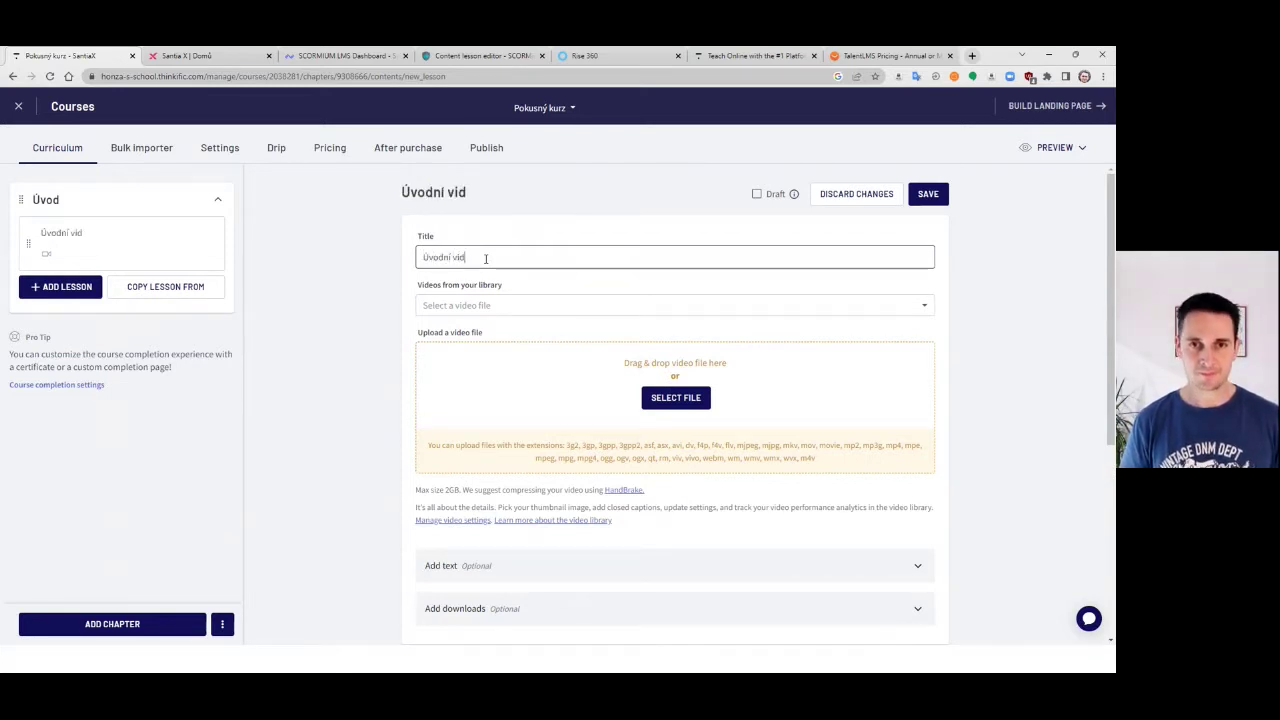
Upload Prazdroj.mp4 from the downloads folder as the lesson's video.
click(504, 312)
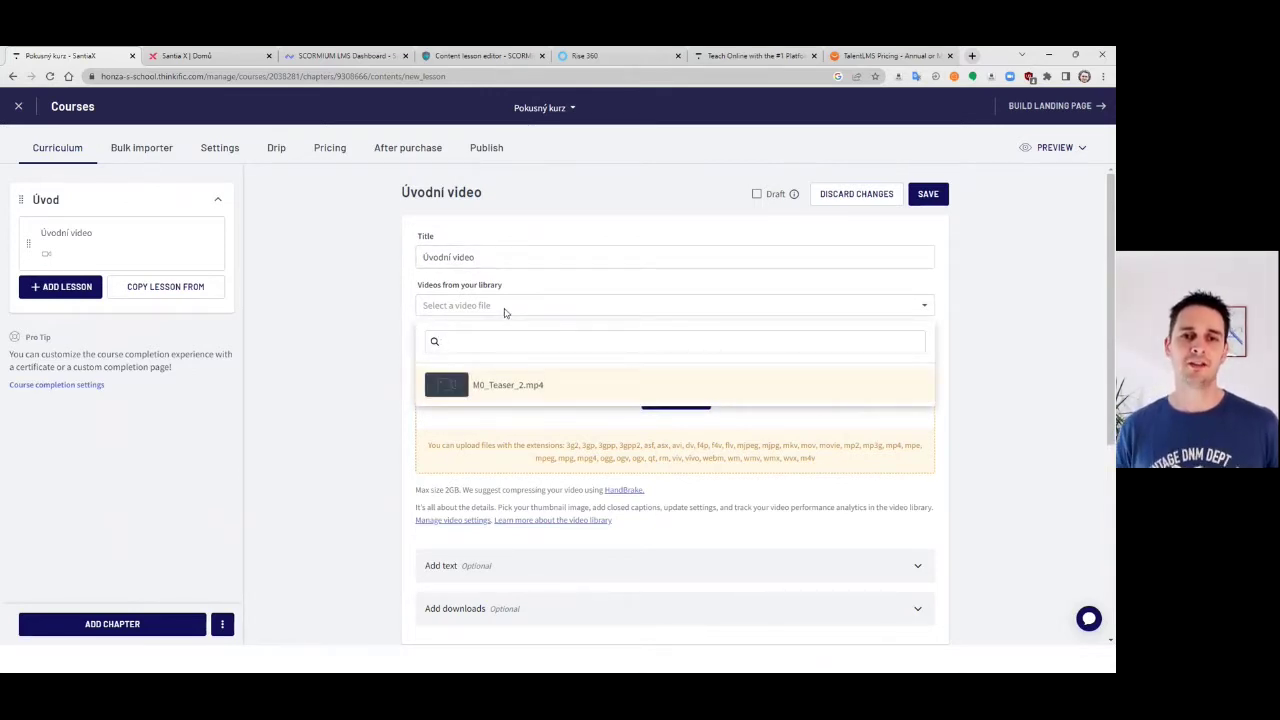
click(504, 312)
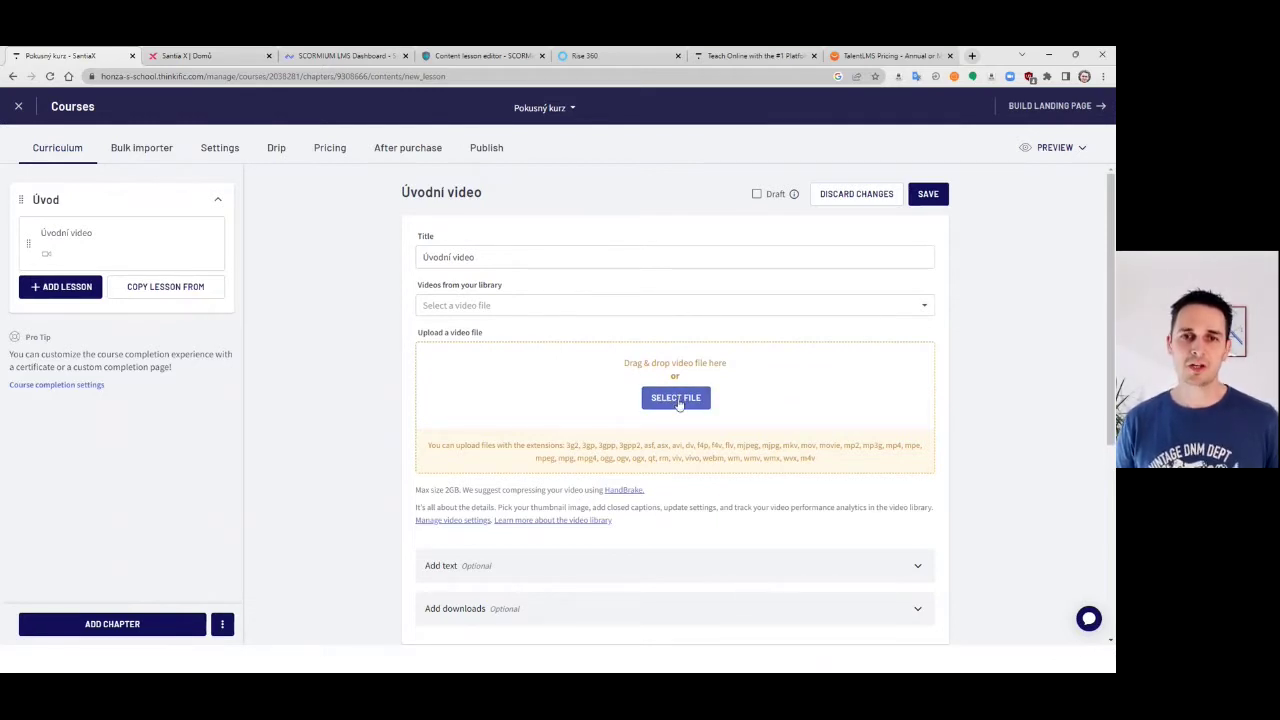
click(678, 400)
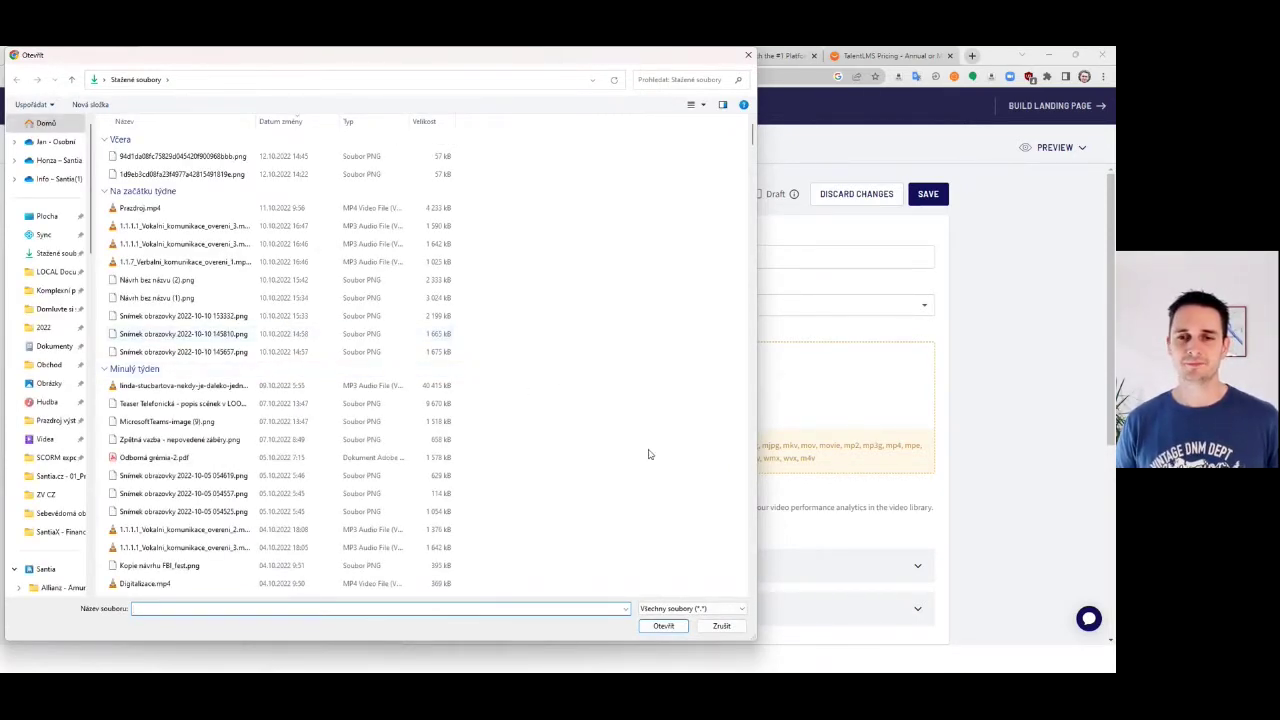
click(163, 212)
click(663, 626)
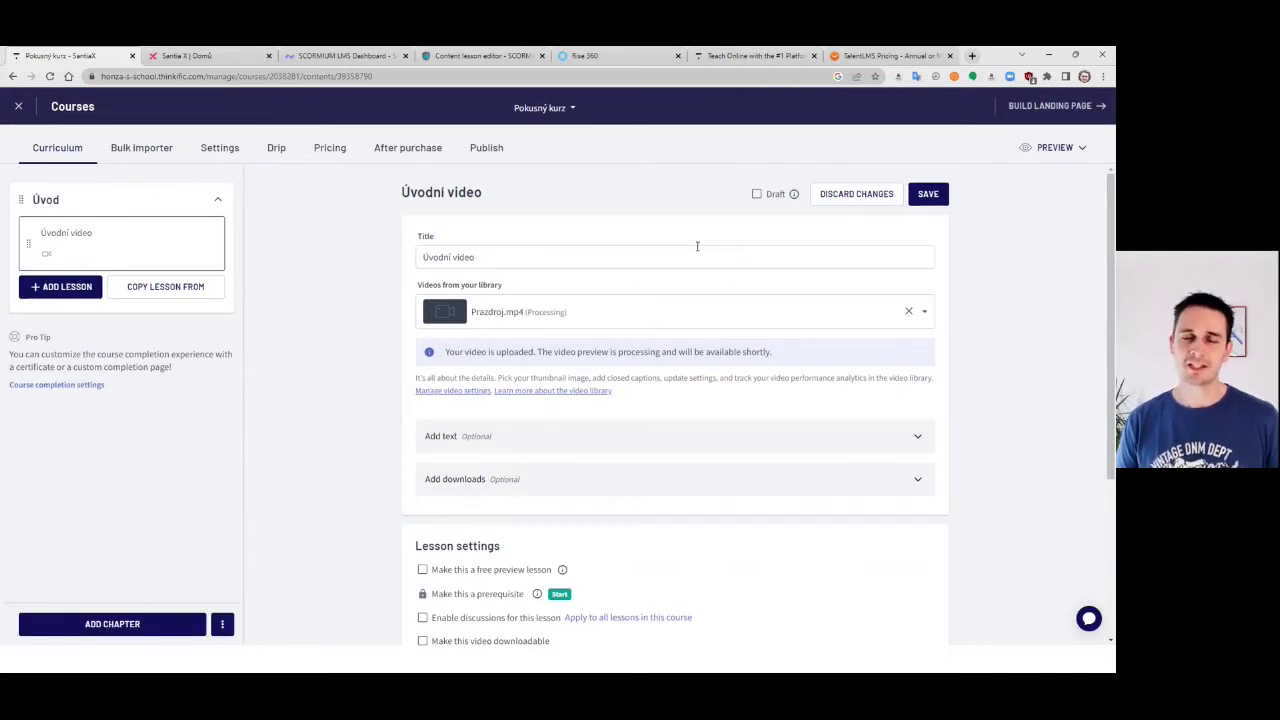
Add the lesson text "Vítejte v našem kurzu. Podívejte se na video a pak stiskněte Pokračovat." to the video lesson.
scroll(697, 249, down, 2)
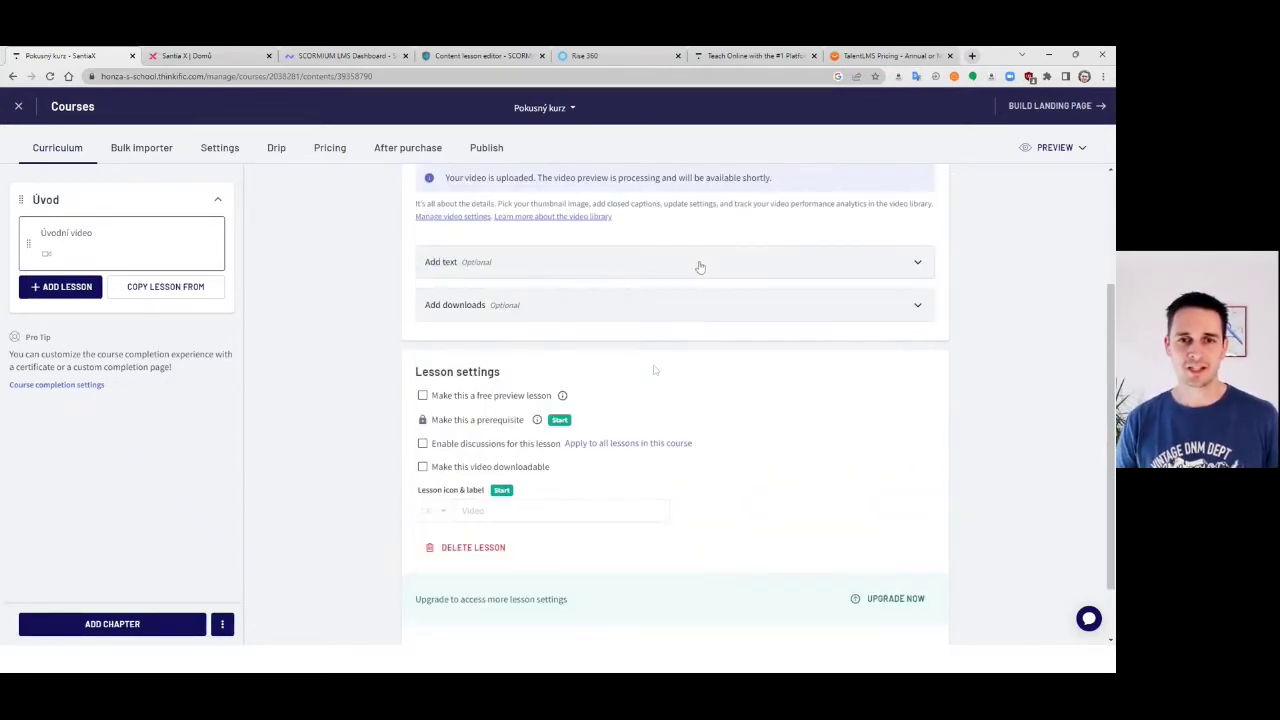
scroll(648, 371, up, 2)
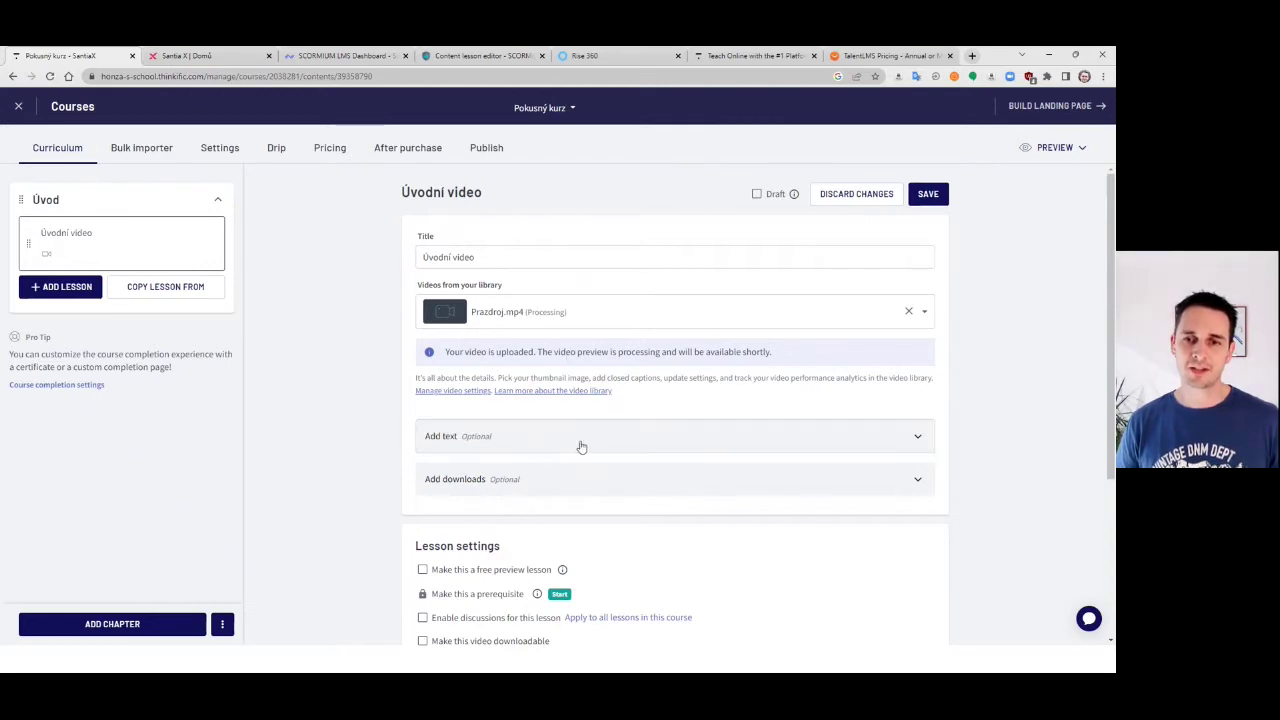
scroll(714, 463, down, 3)
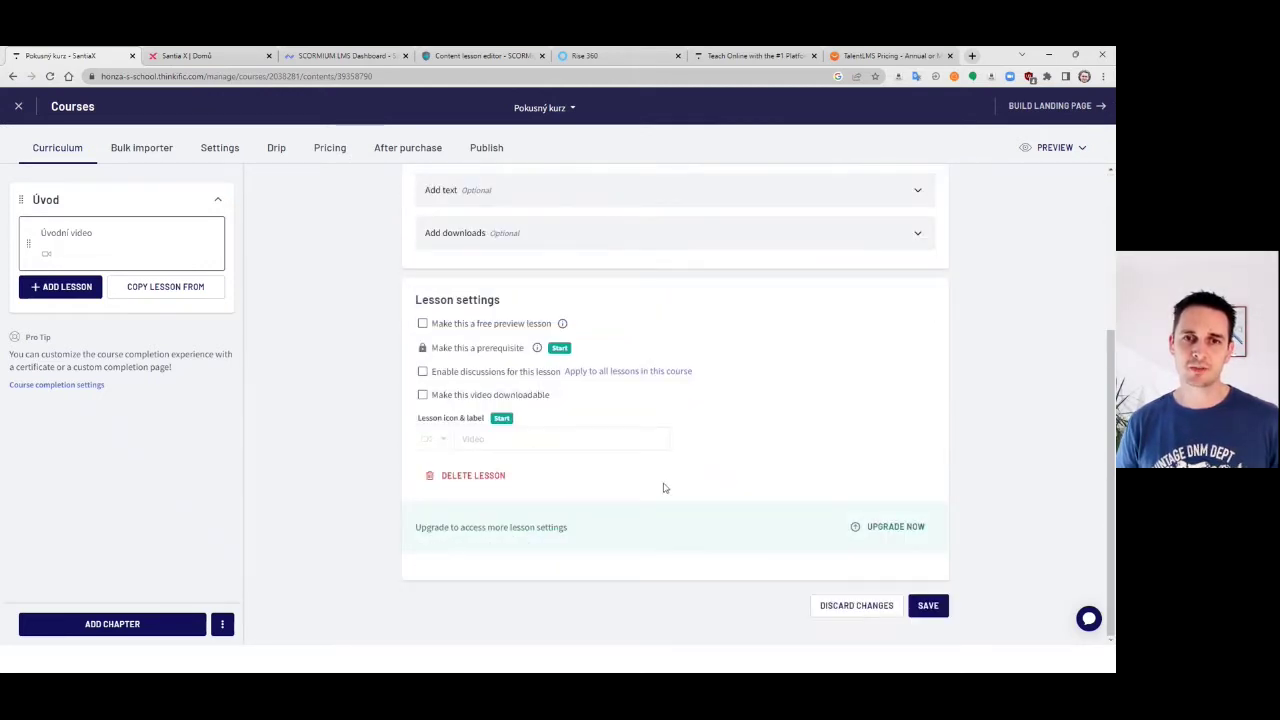
scroll(663, 488, up, 3)
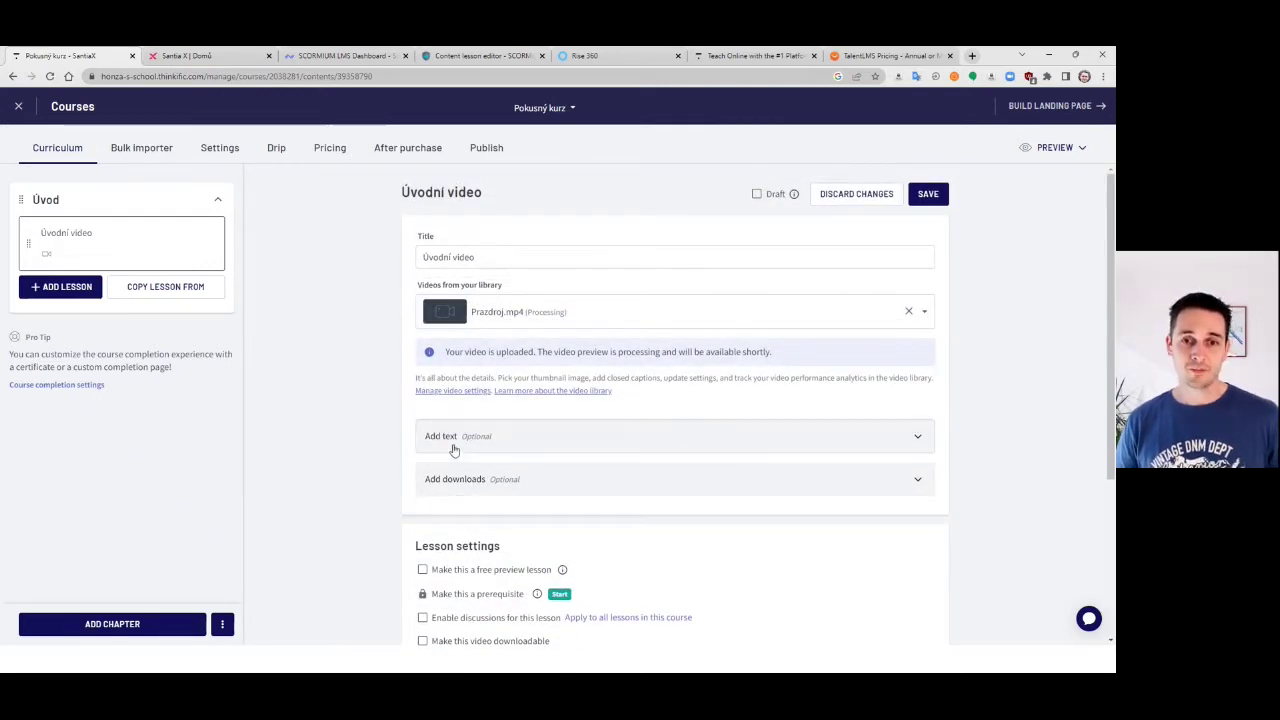
click(453, 448)
click(495, 532)
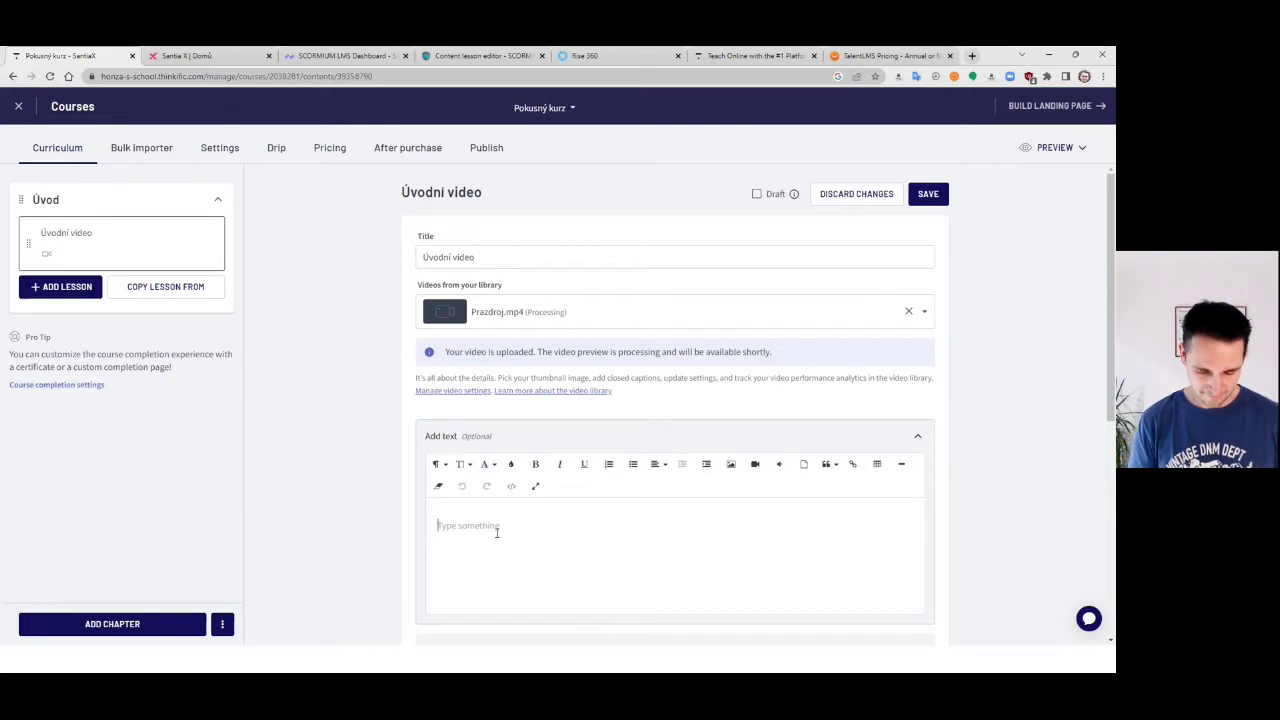
text(Vítej)
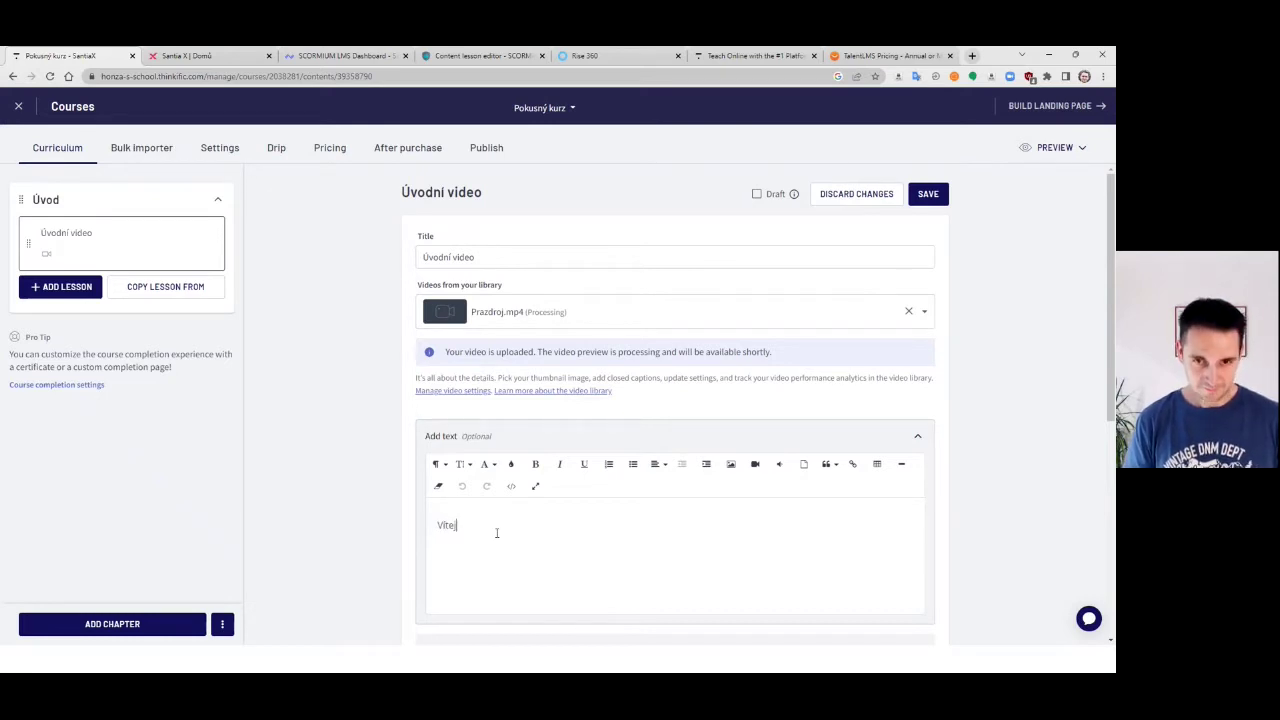
text(te v našem kurzu)
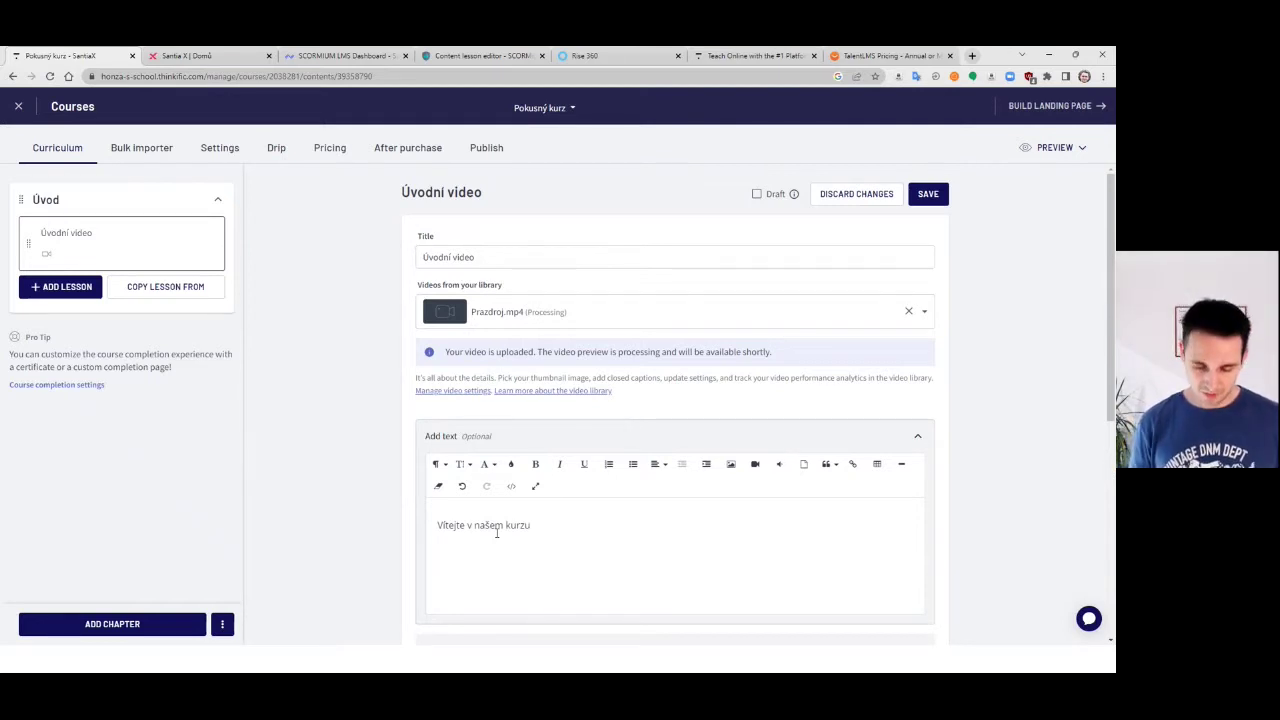
text(Podívejte se na video a )
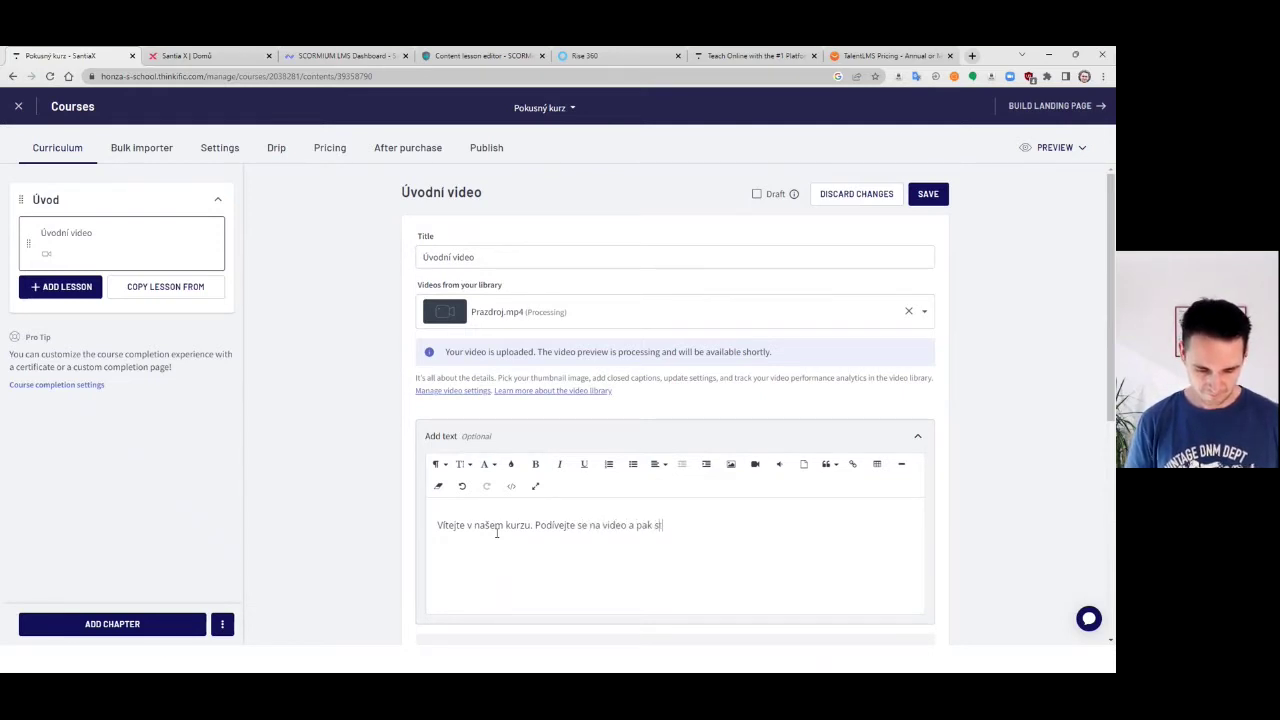
text(pak stiskěte Pokračovat)
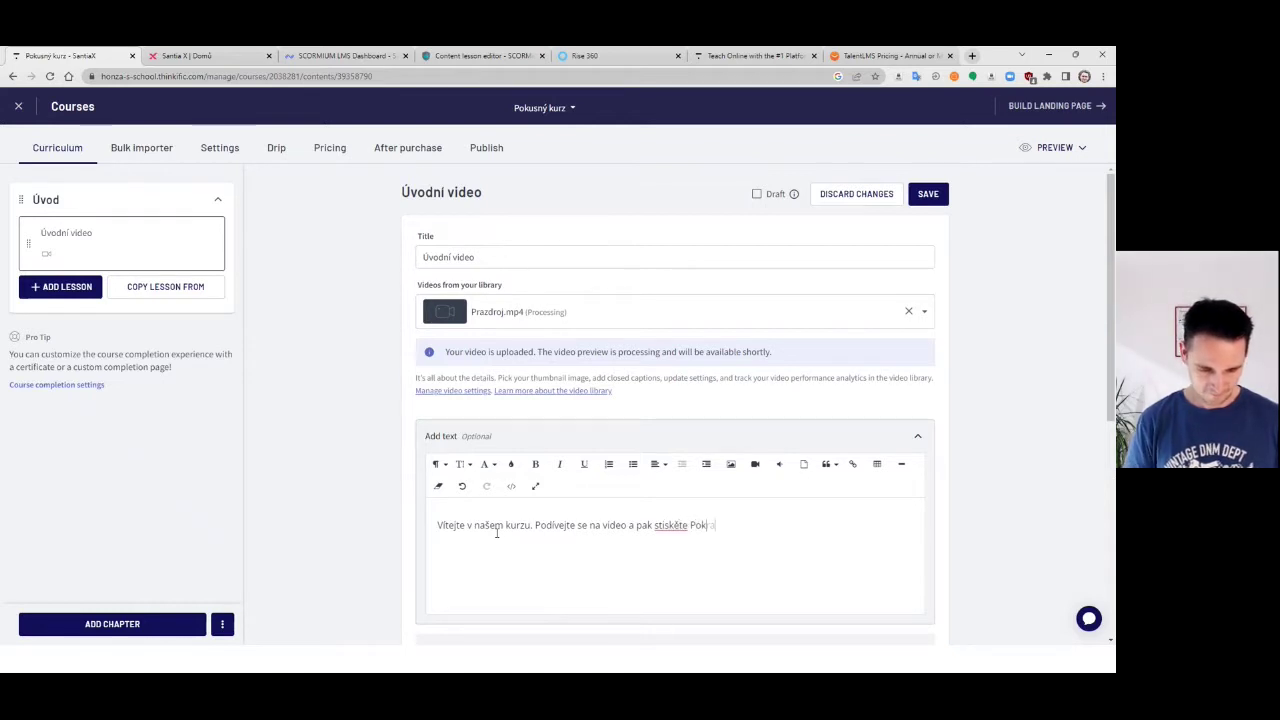
key(BackSpace)
key(BackSpace)
text(t.)
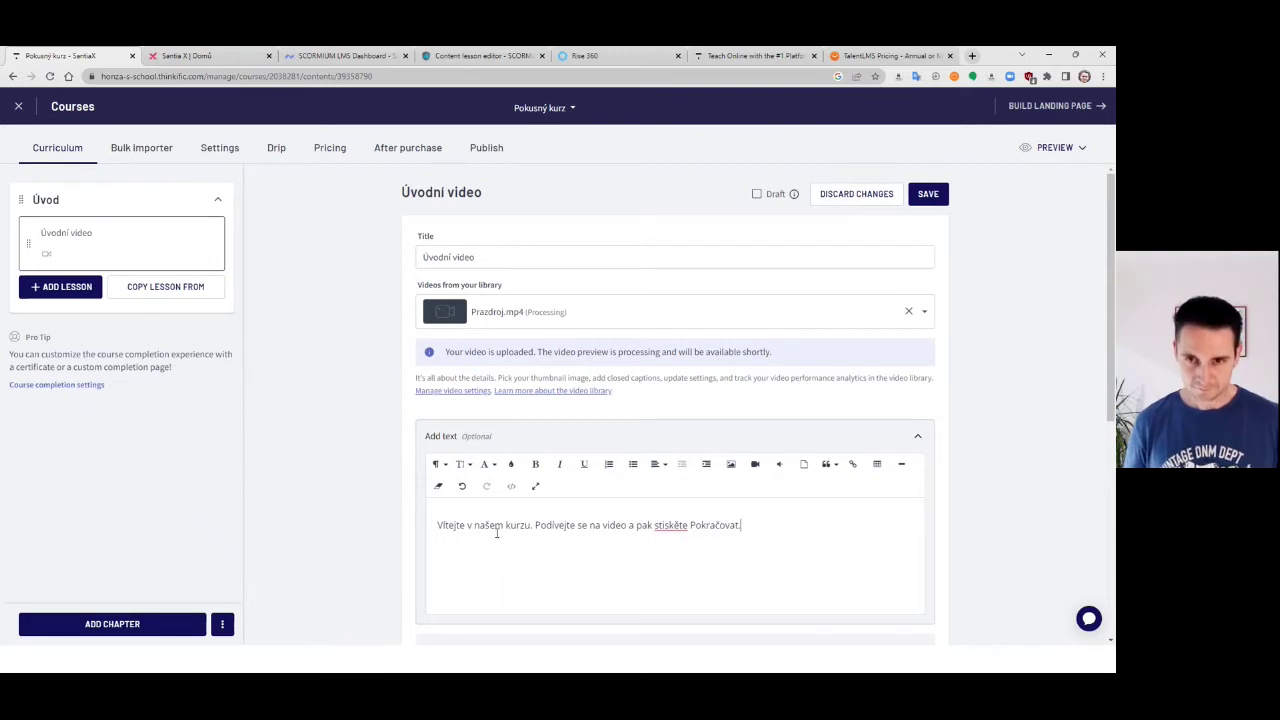
text(n)
Attach Czech_Amazfit GTS 3.pdf to the video lesson as a downloadable file.
scroll(603, 515, down, 3)
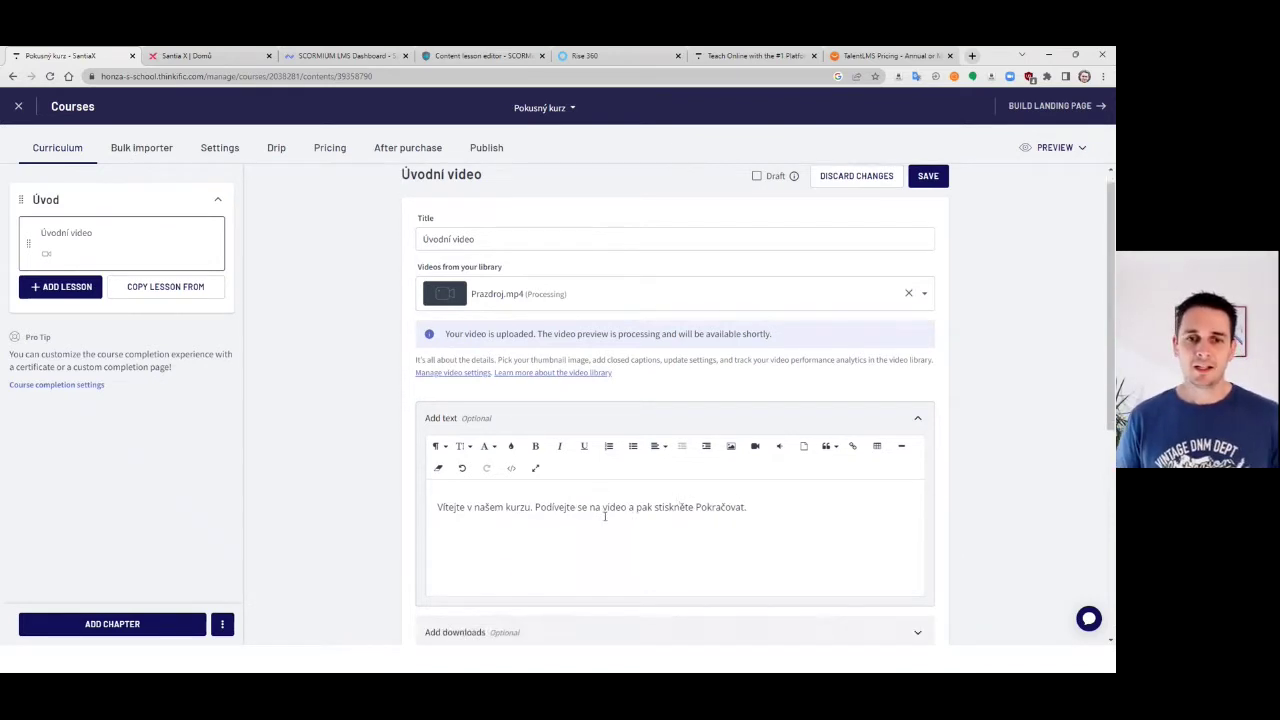
click(555, 418)
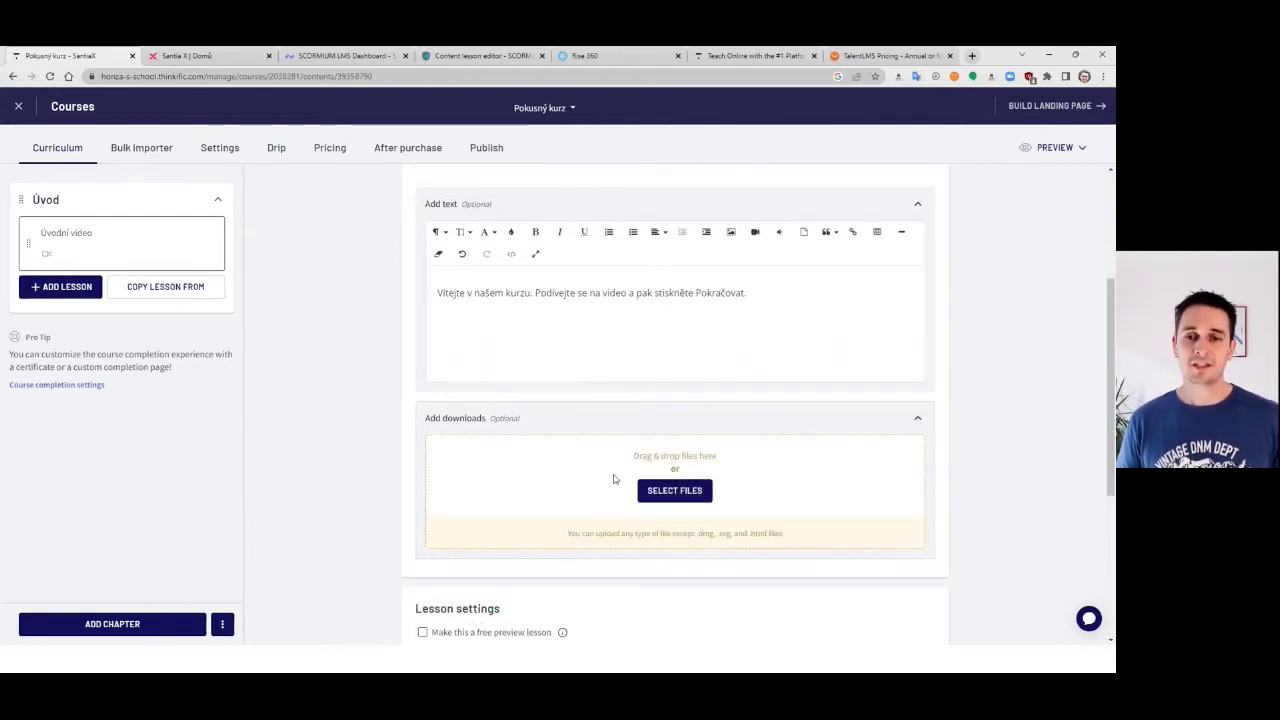
click(690, 502)
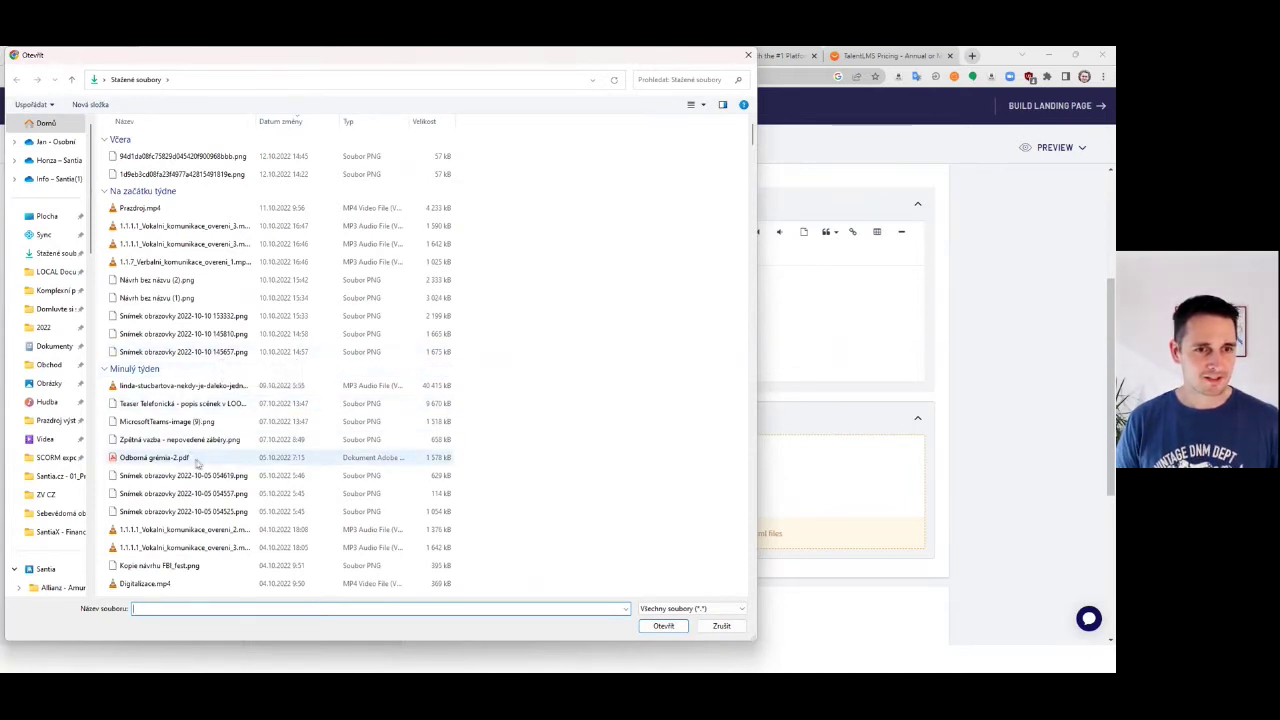
scroll(196, 463, down, 4)
scroll(198, 464, down, 4)
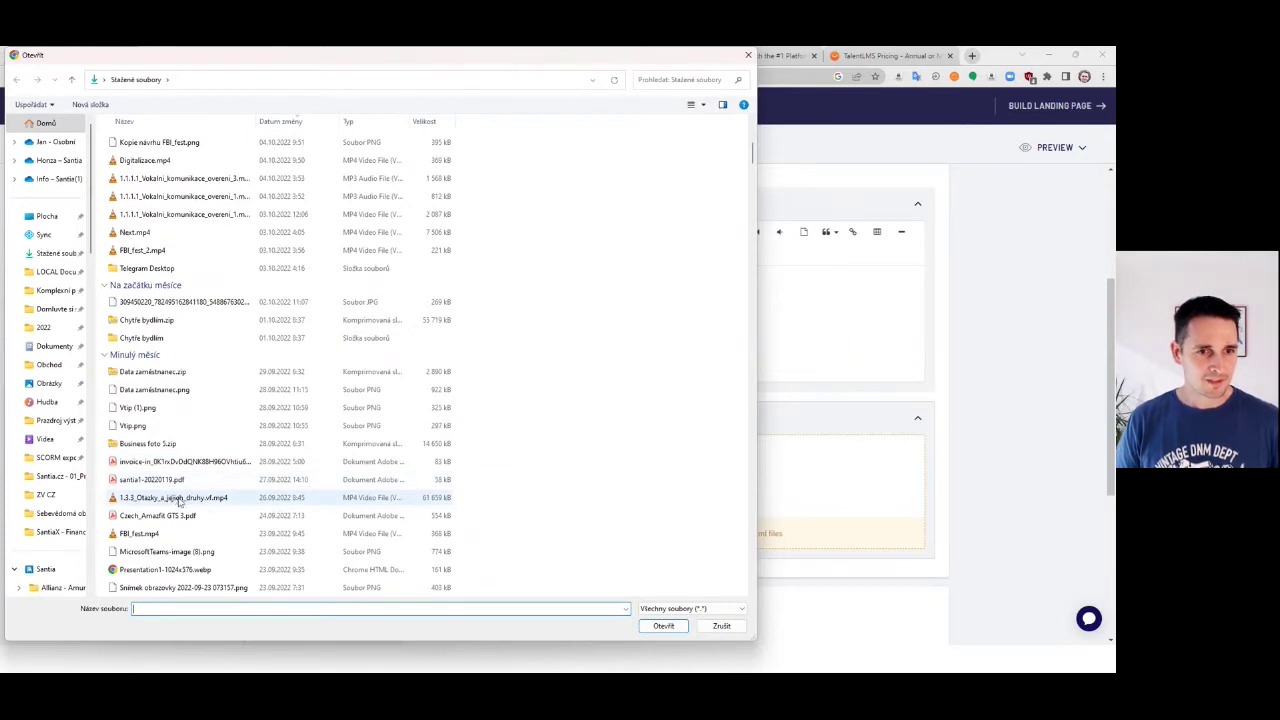
click(175, 515)
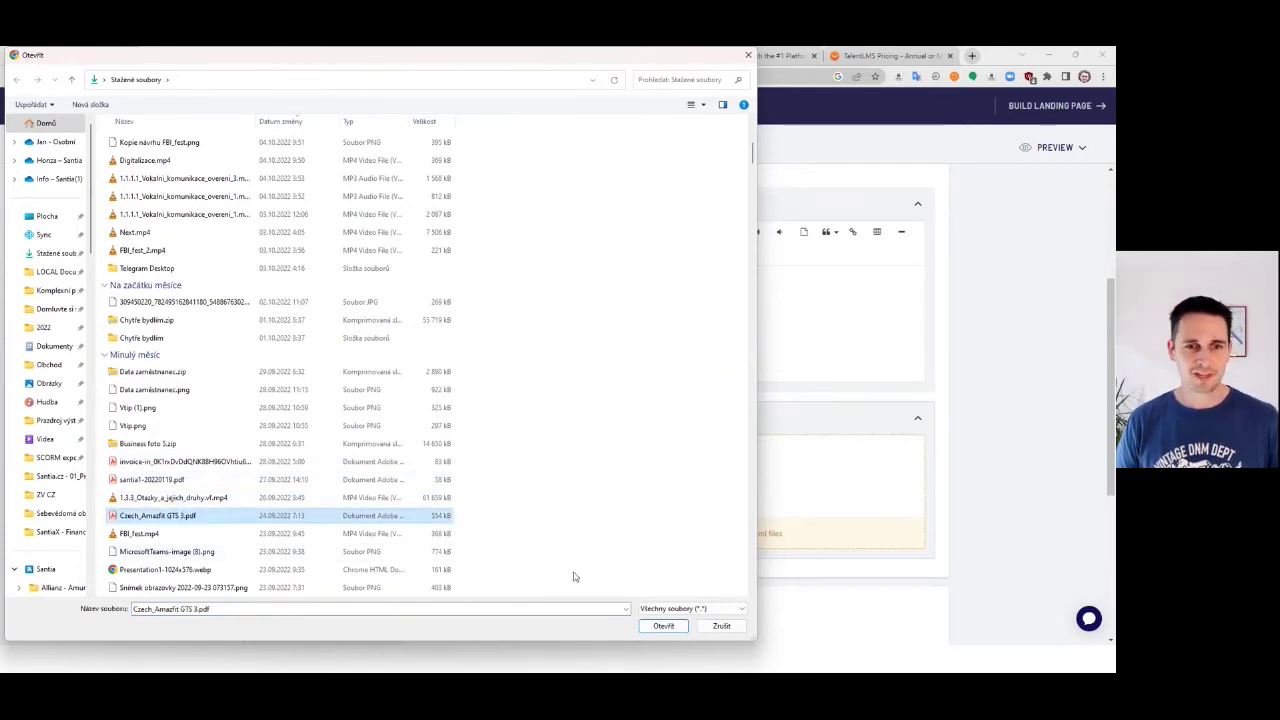
click(660, 626)
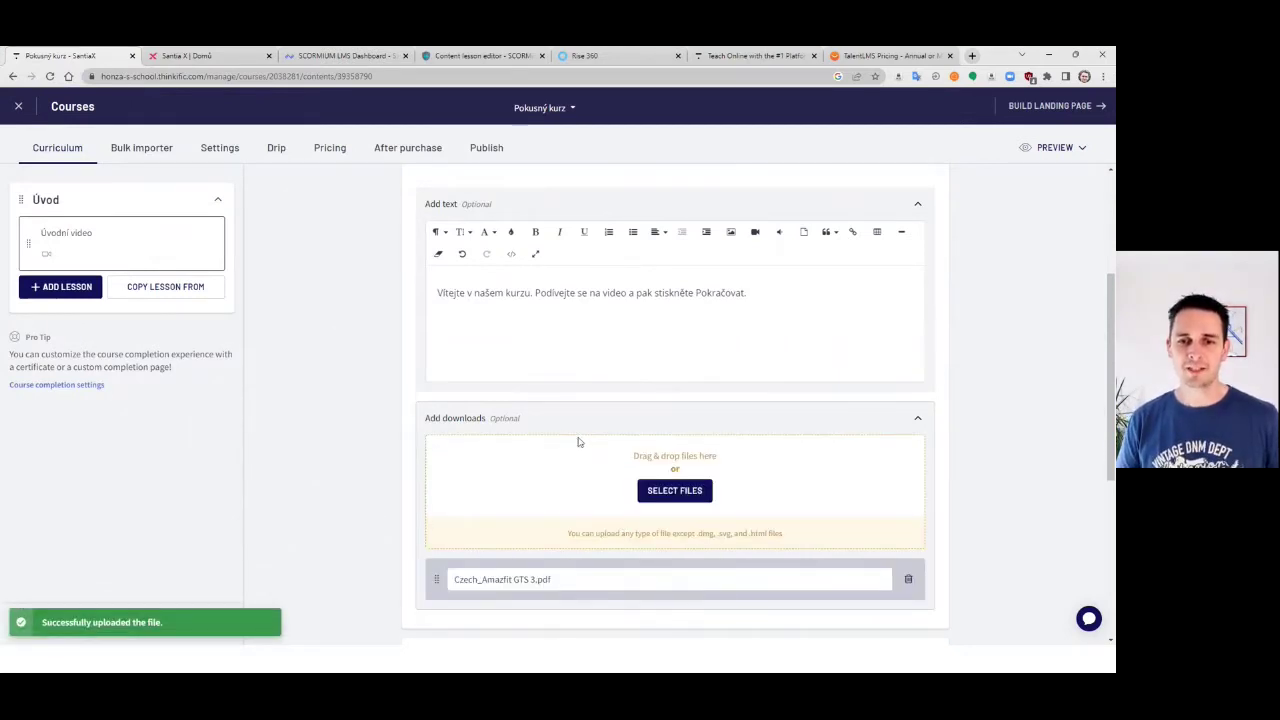
Enable discussions for the video lesson and save it.
scroll(577, 440, down, 3)
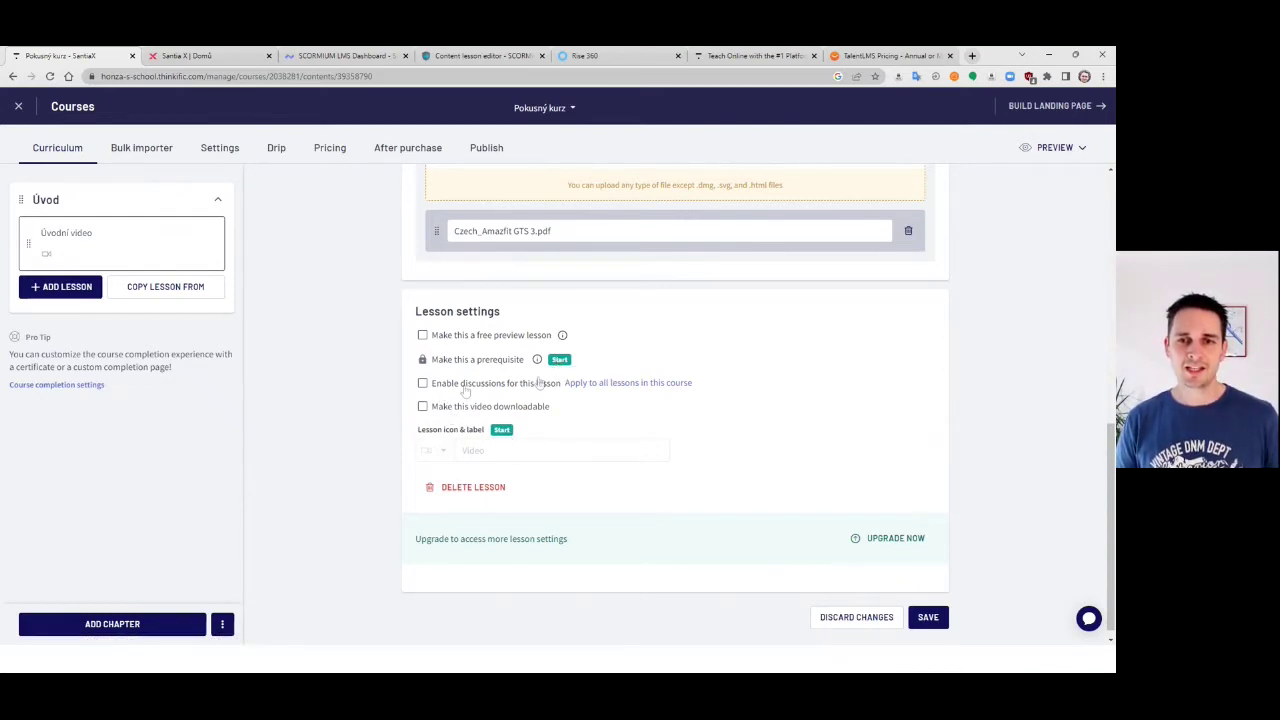
click(422, 384)
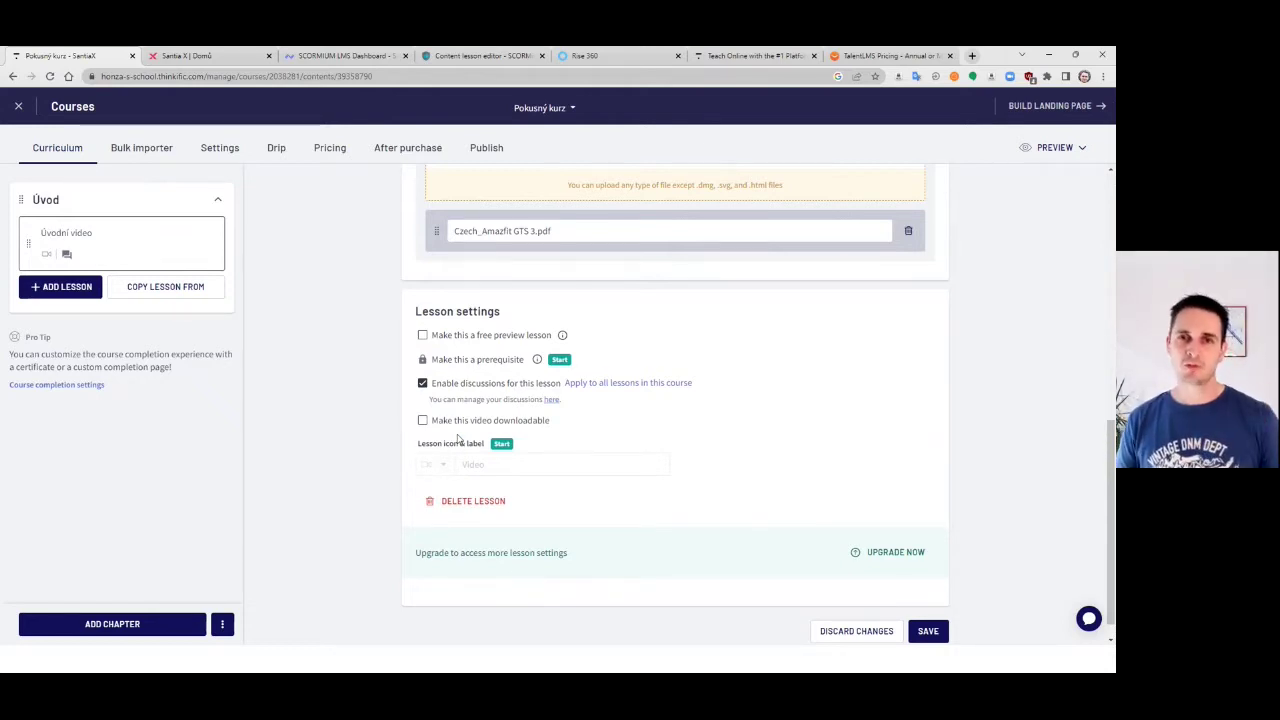
click(926, 631)
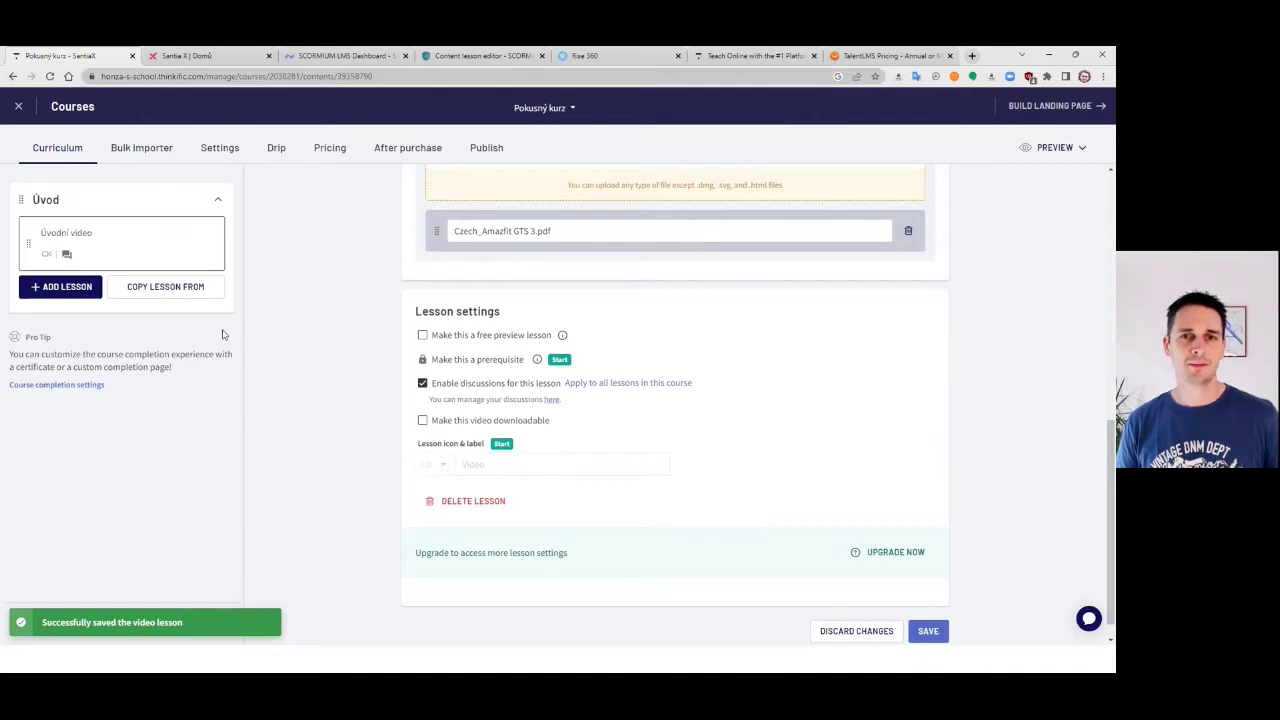
Add a text lesson to the Úvod chapter and title it "Úvodní text".
scroll(323, 375, up, 4)
scroll(323, 375, up, 2)
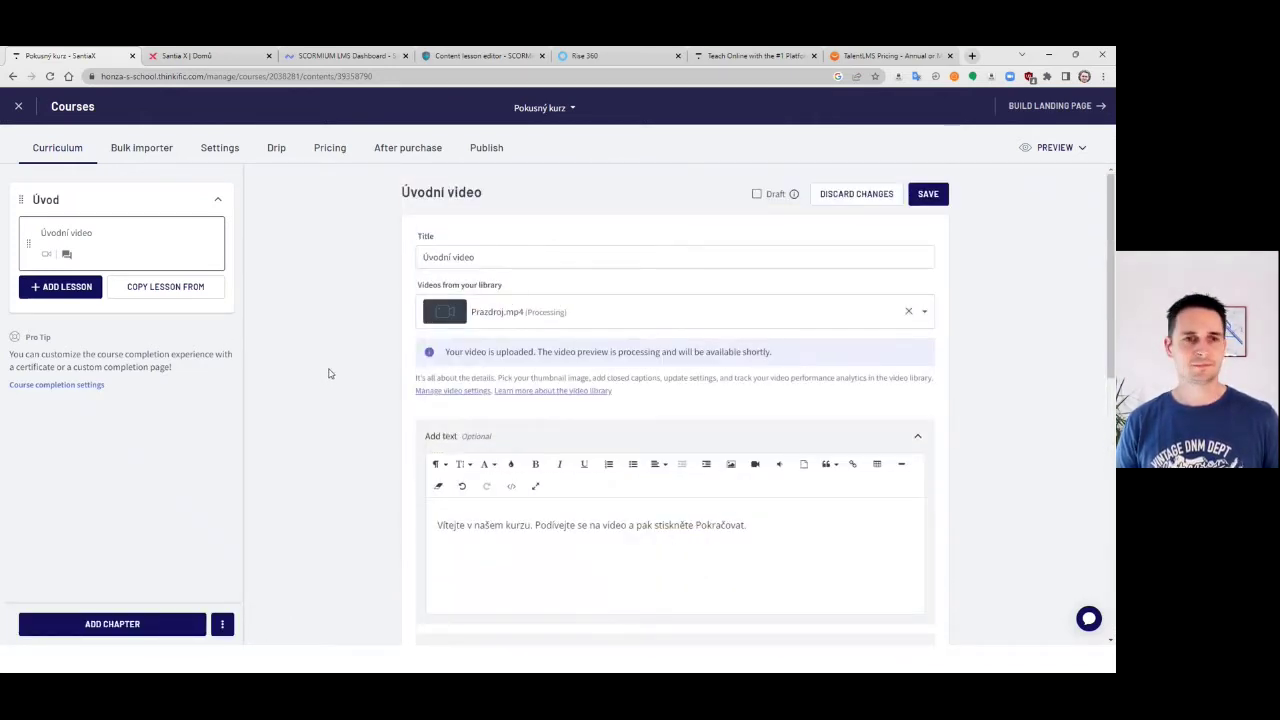
click(75, 290)
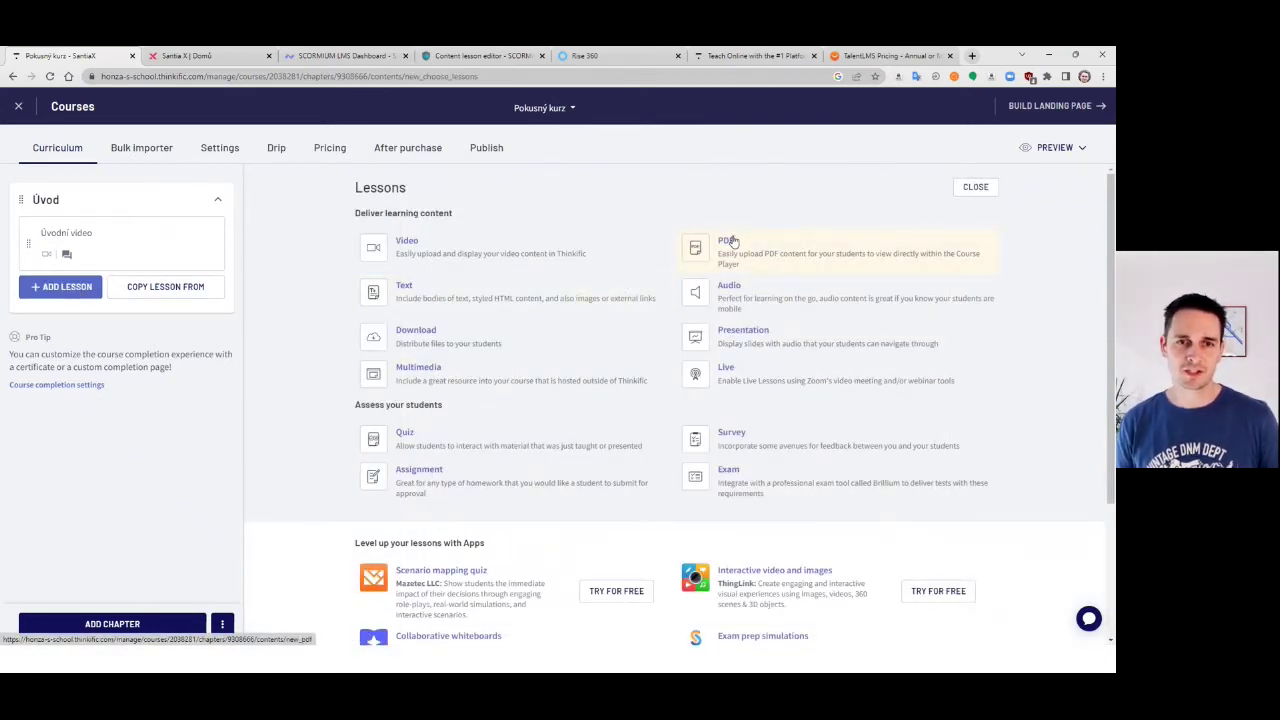
click(403, 290)
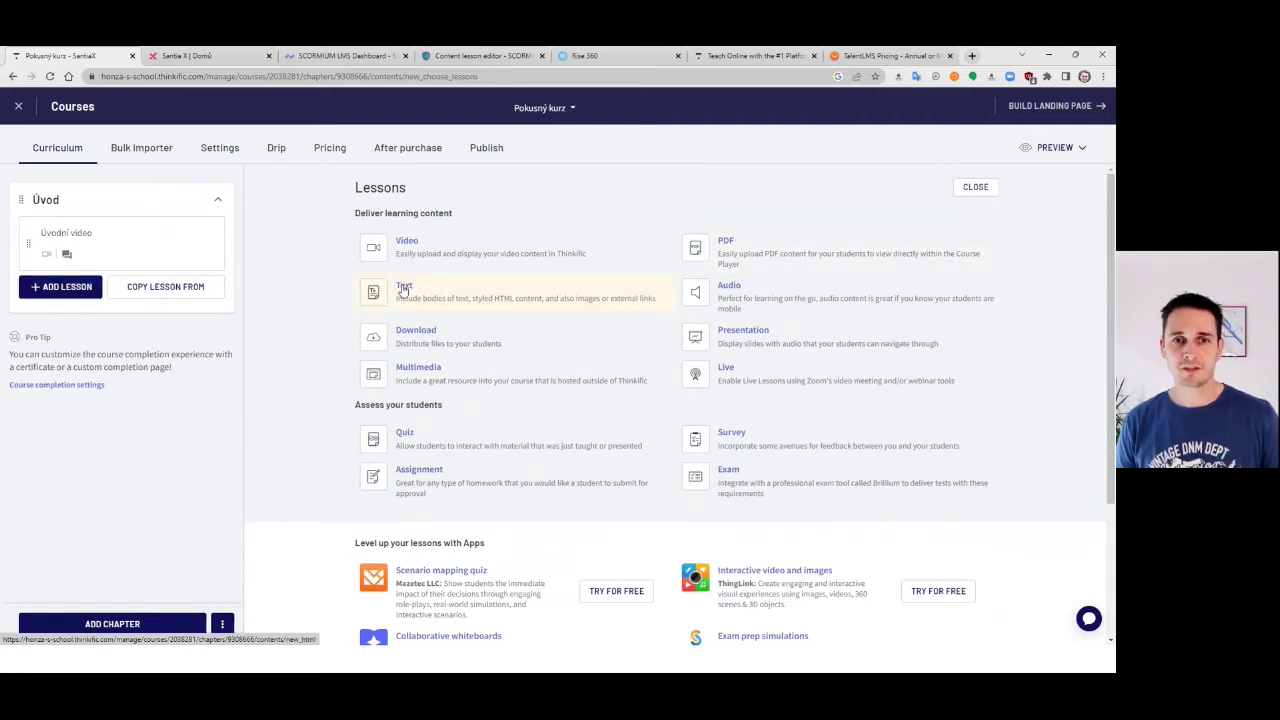
click(503, 247)
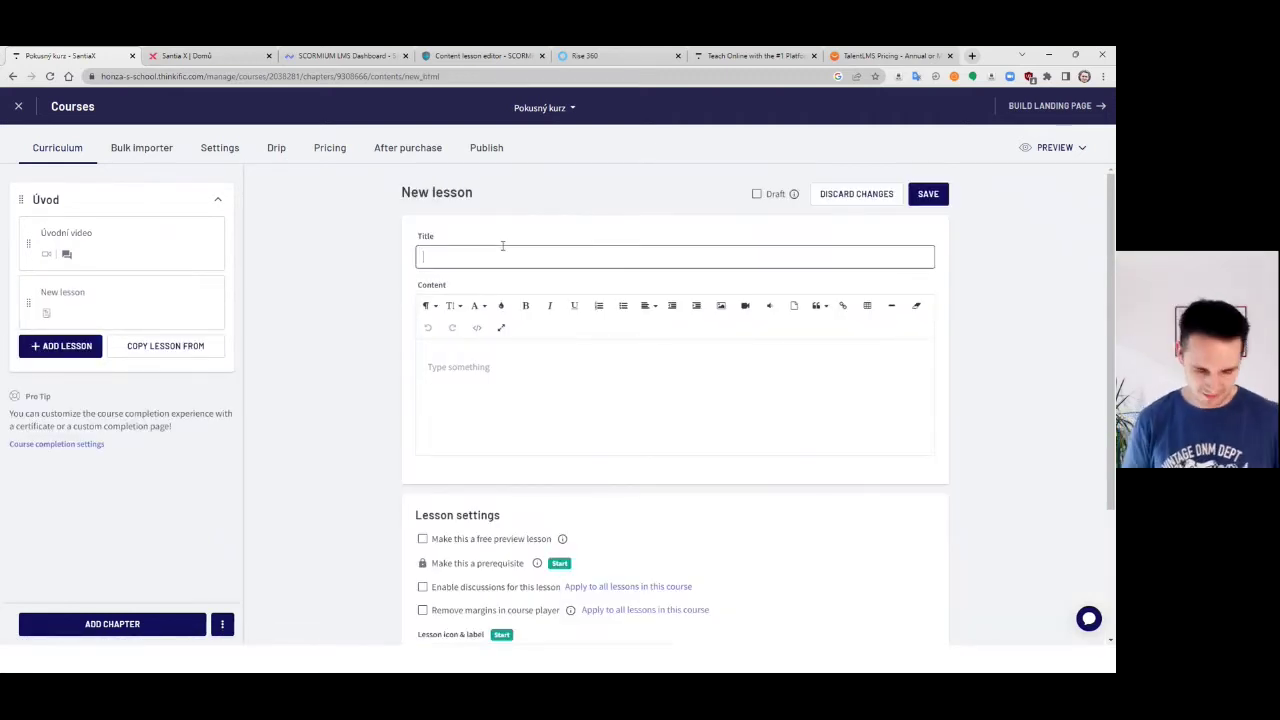
text(Úvodní text)
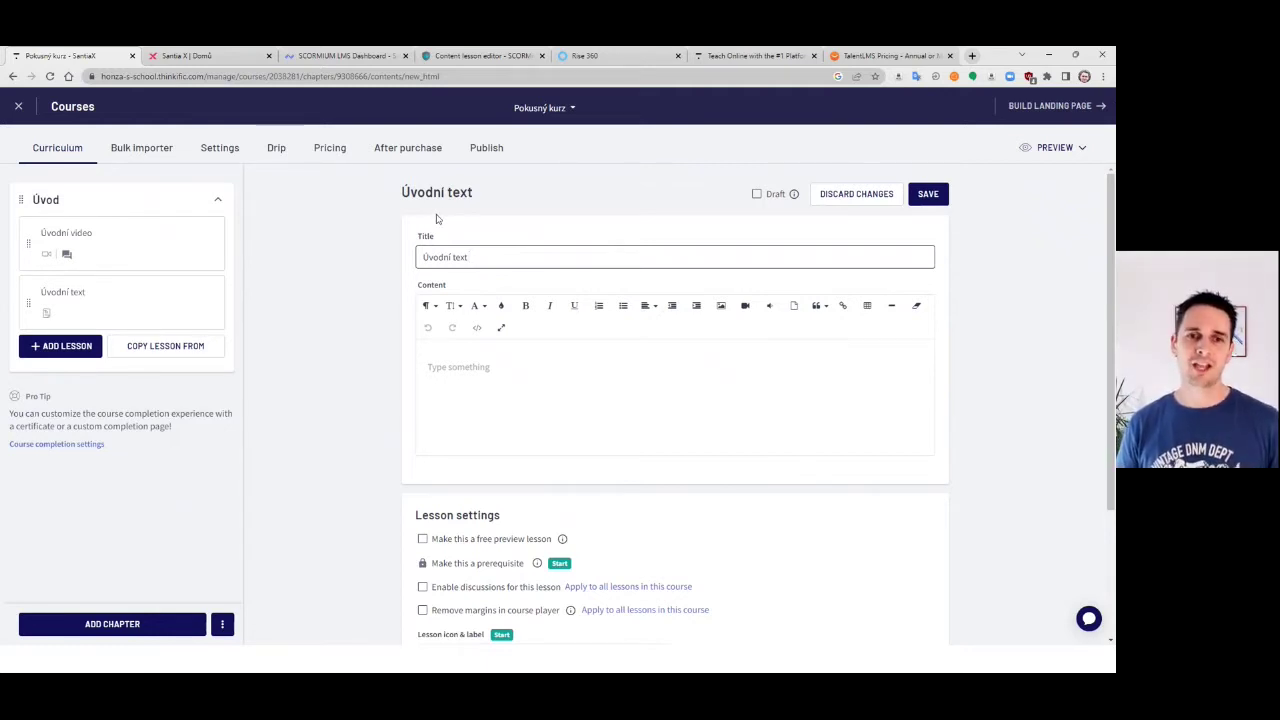
Write "Jak pracovat s kurzem" in the Heading 1 format at the start of the text lesson's content.
click(447, 371)
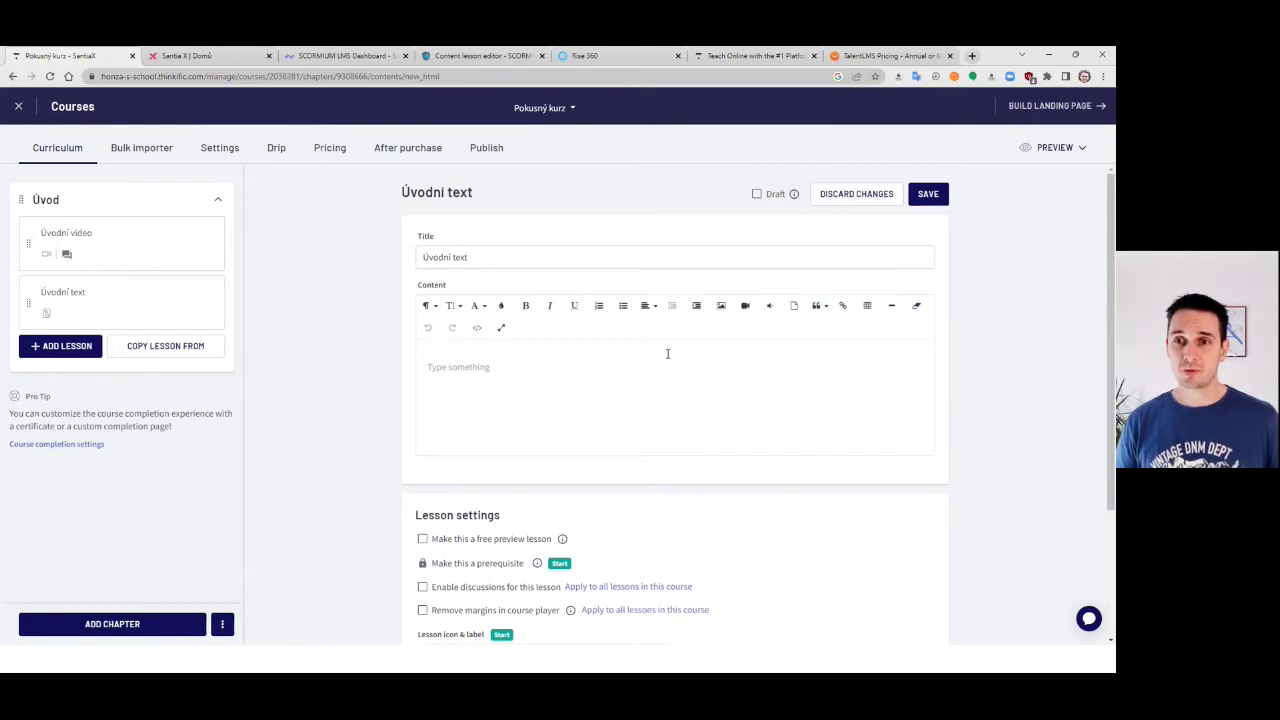
click(484, 307)
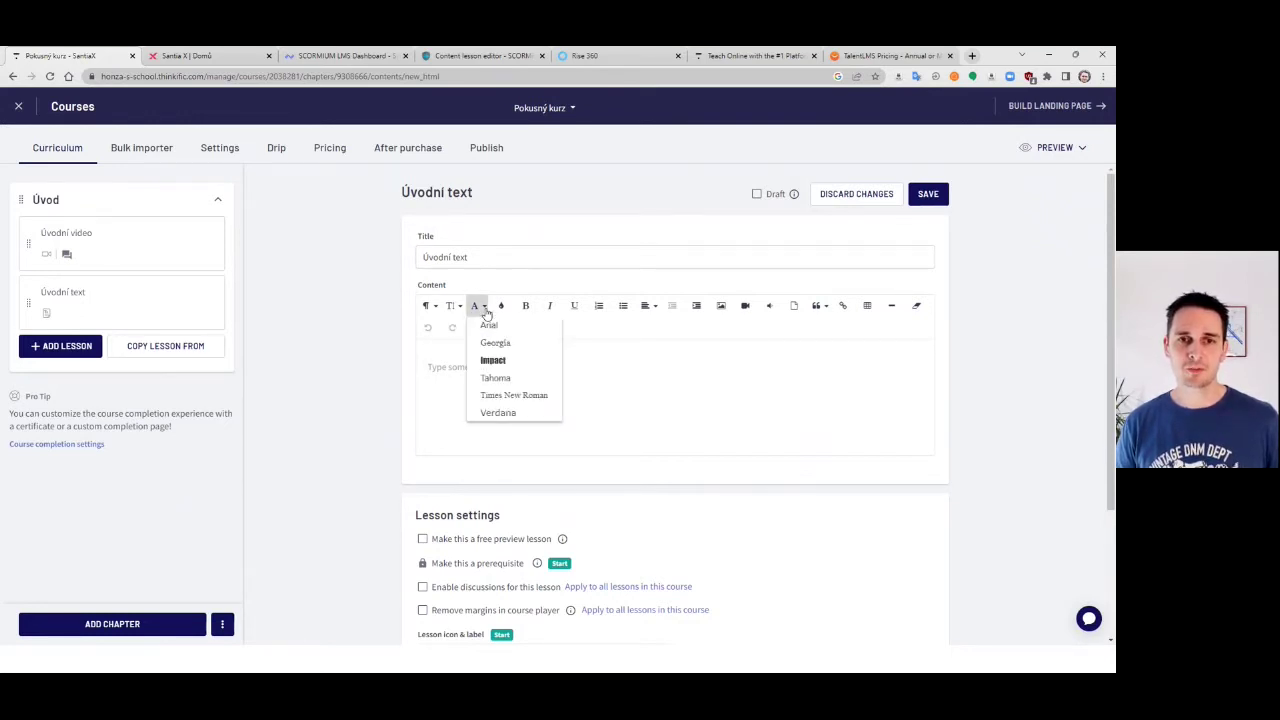
click(436, 307)
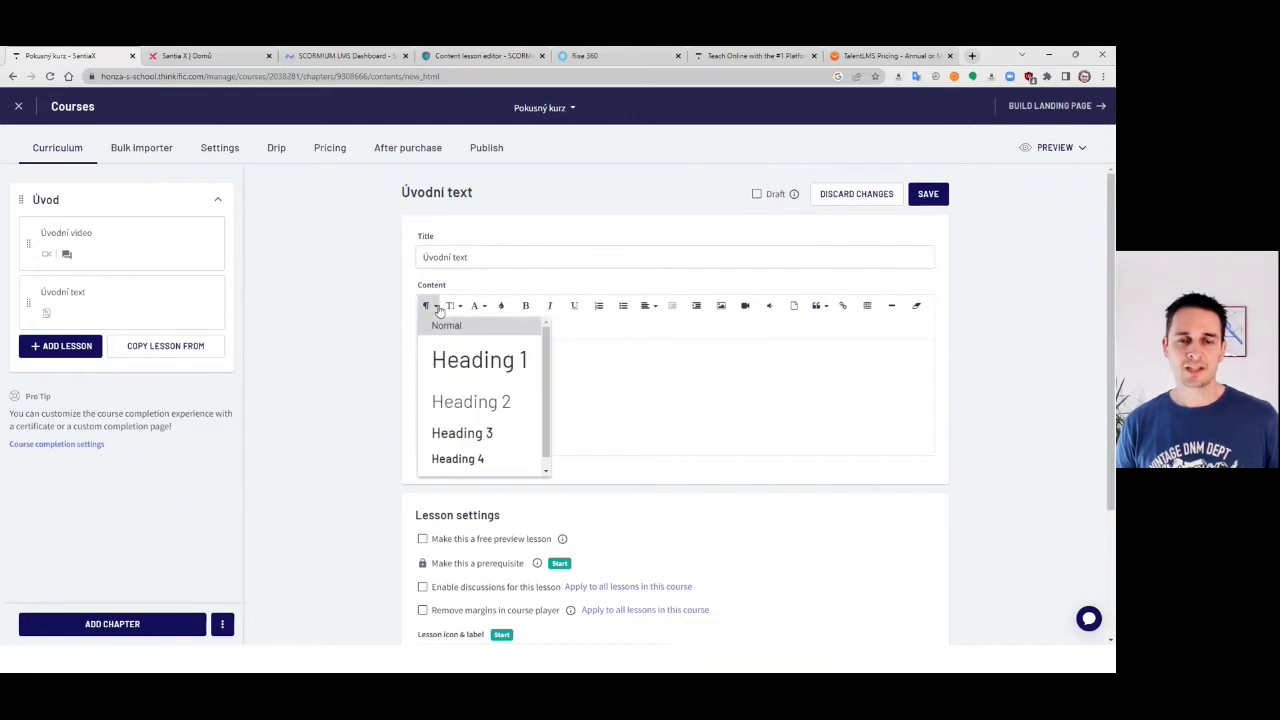
click(476, 362)
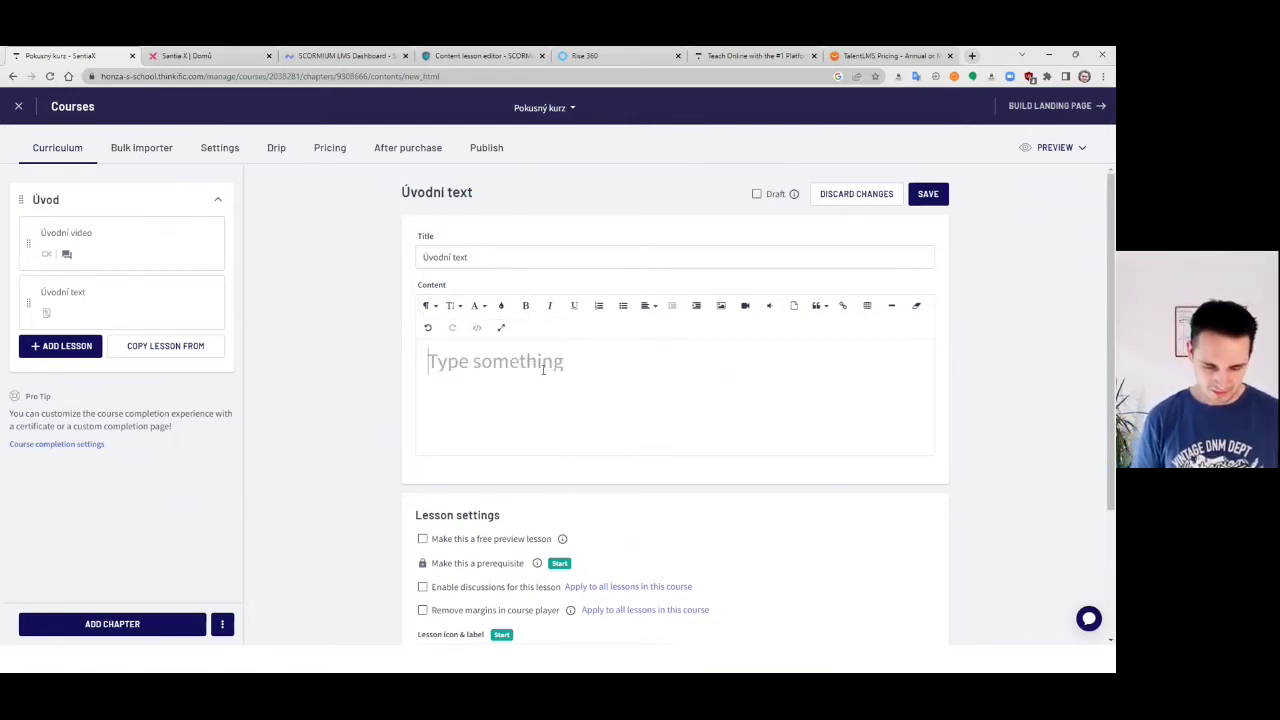
text(Jak )
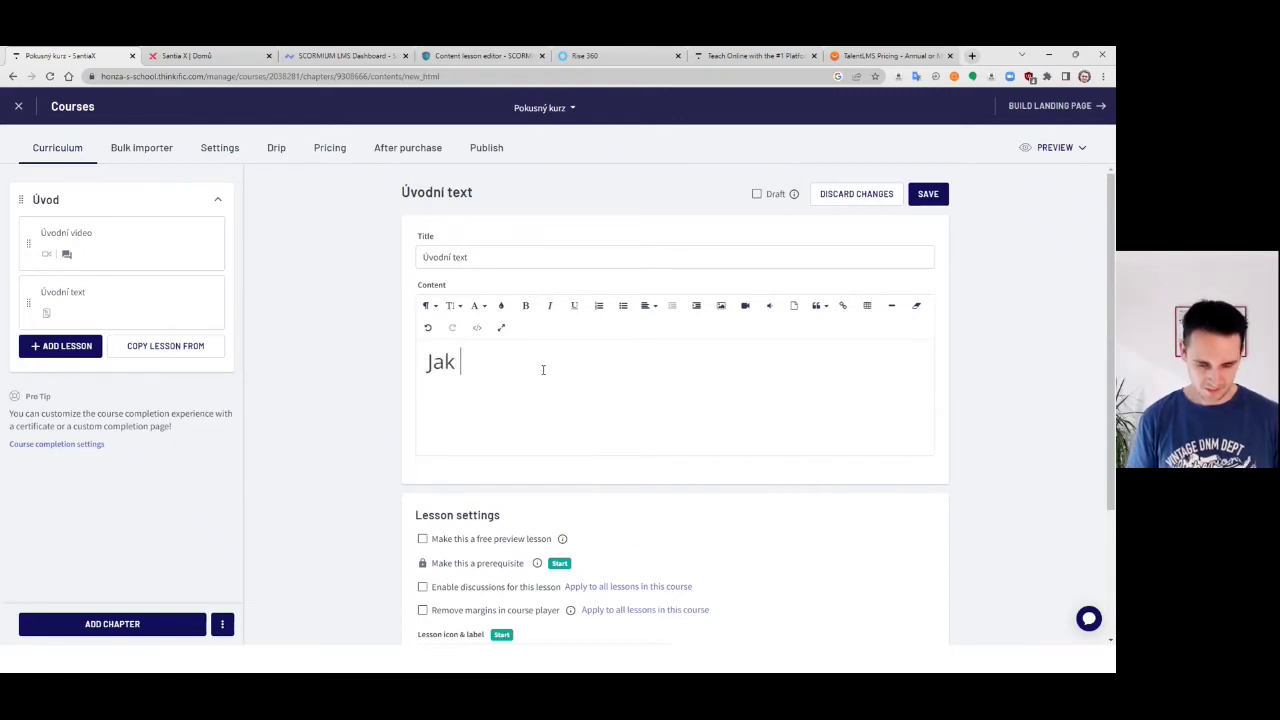
text(pracovat s )
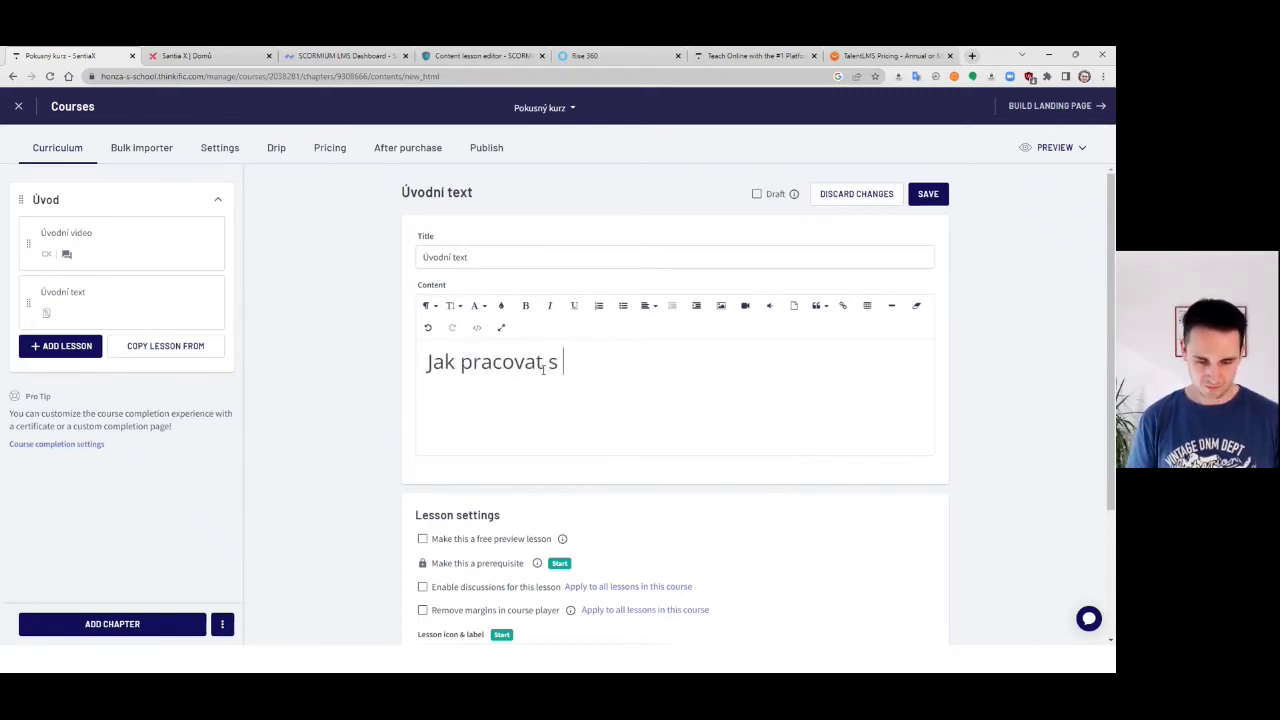
text(kurzen)
key(BackSpace)
text(m)
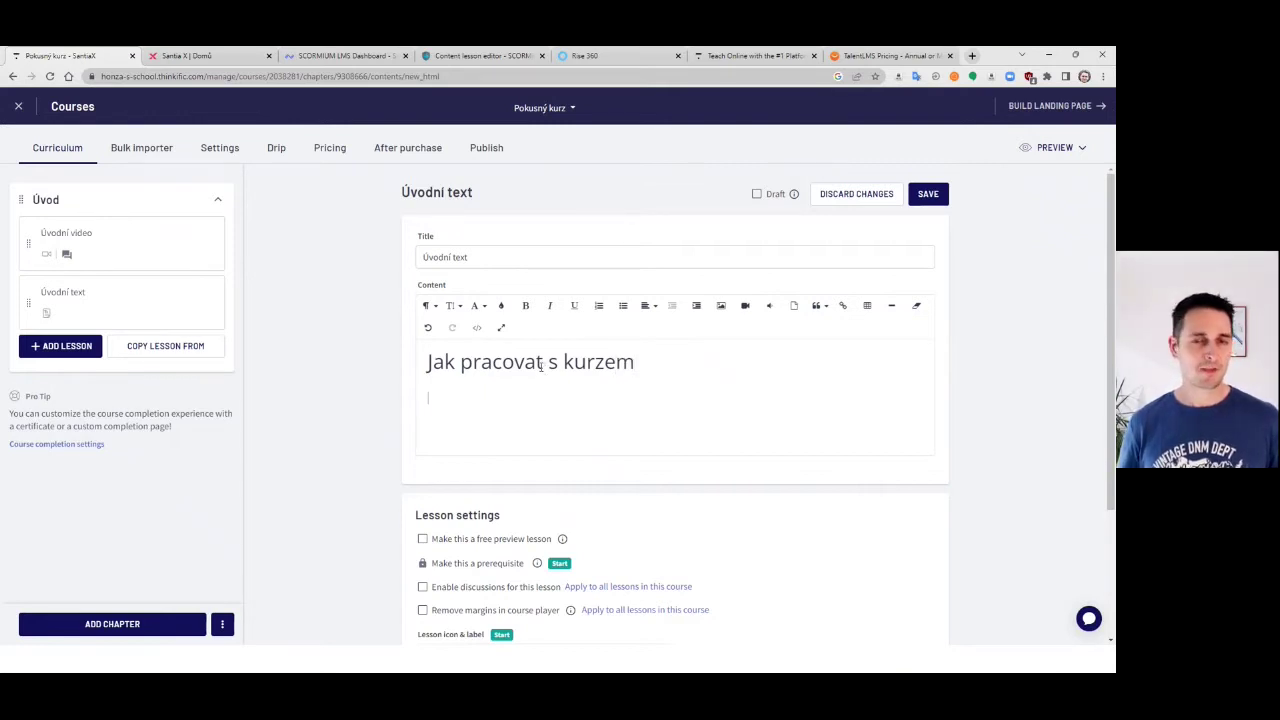
Add a paragraph in the Normal format below the heading with the text "Něco píšu...".
key(Return)
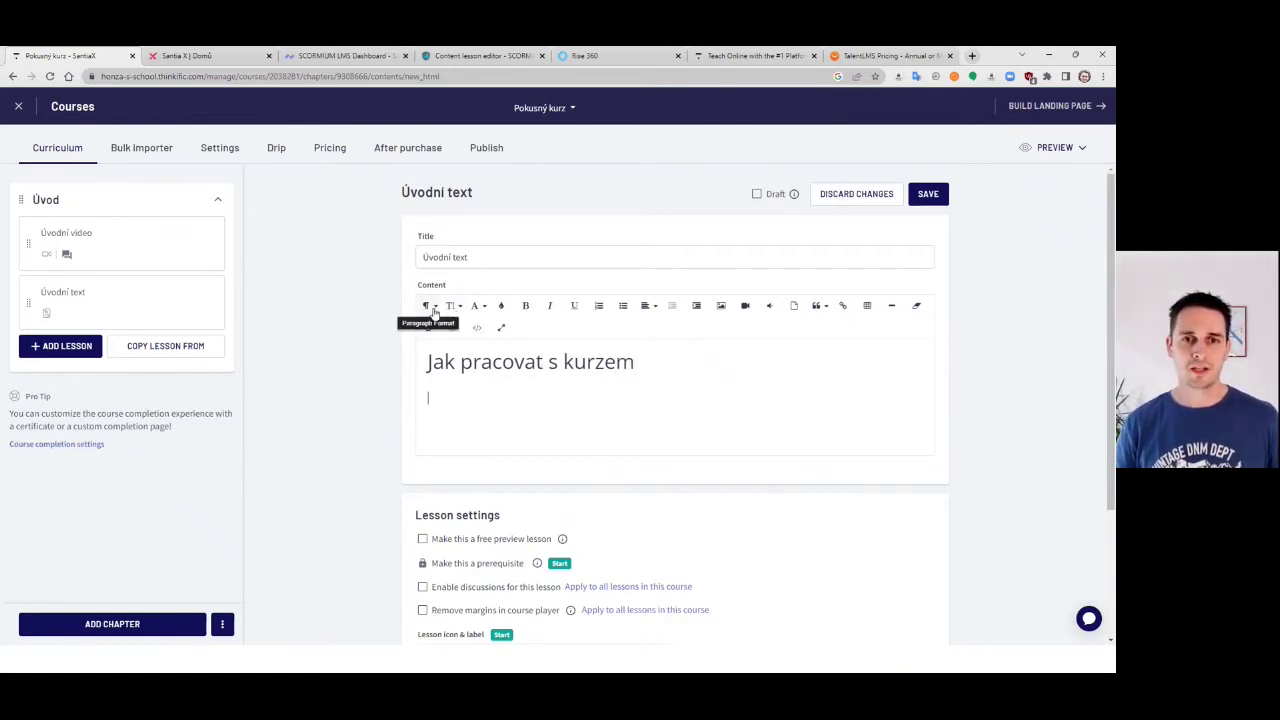
click(430, 306)
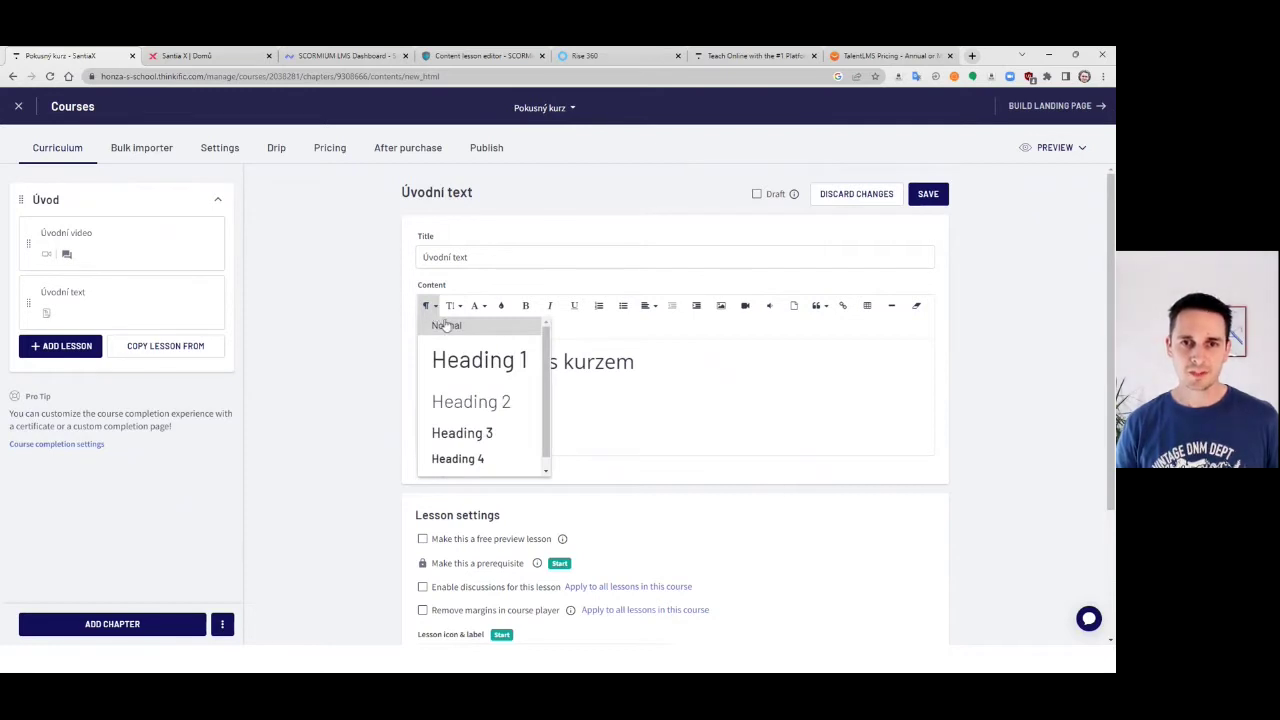
click(450, 327)
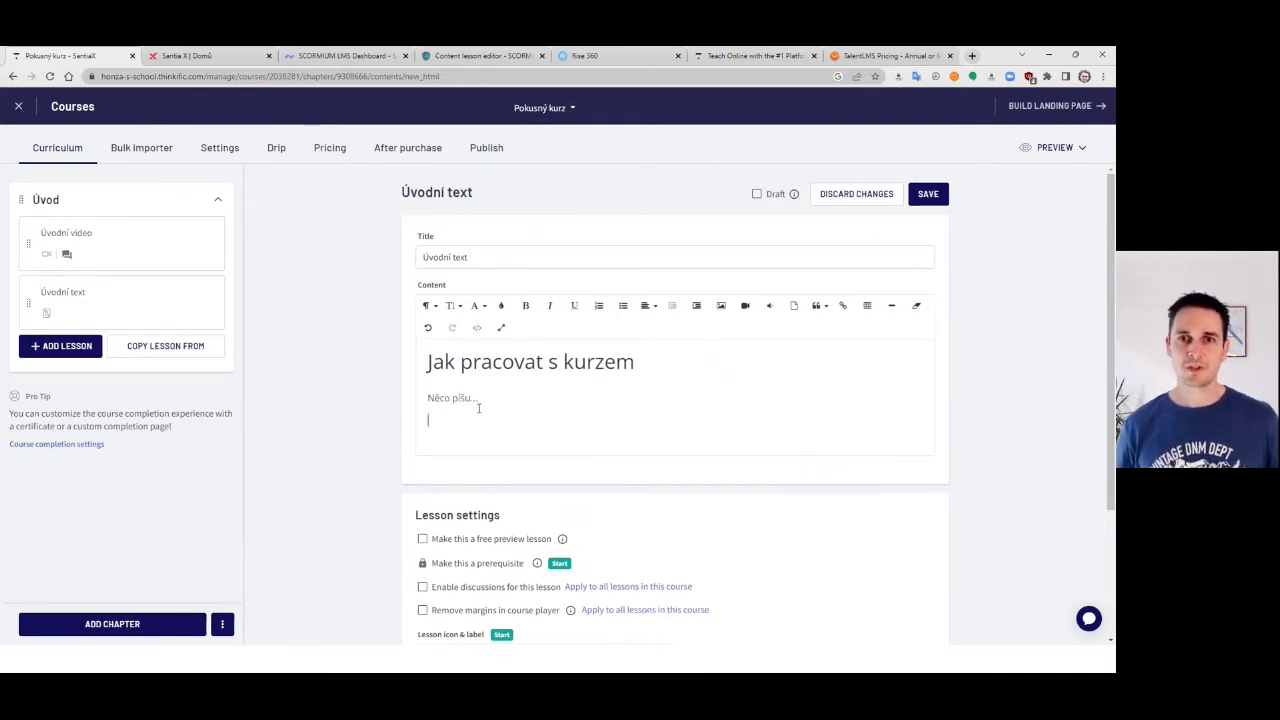
Add a bulleted list with "iufsdifudsuh" and "sfsdgsdg", plus the indented sub-item "bdfbfdndd", and end the list with an empty line.
click(621, 308)
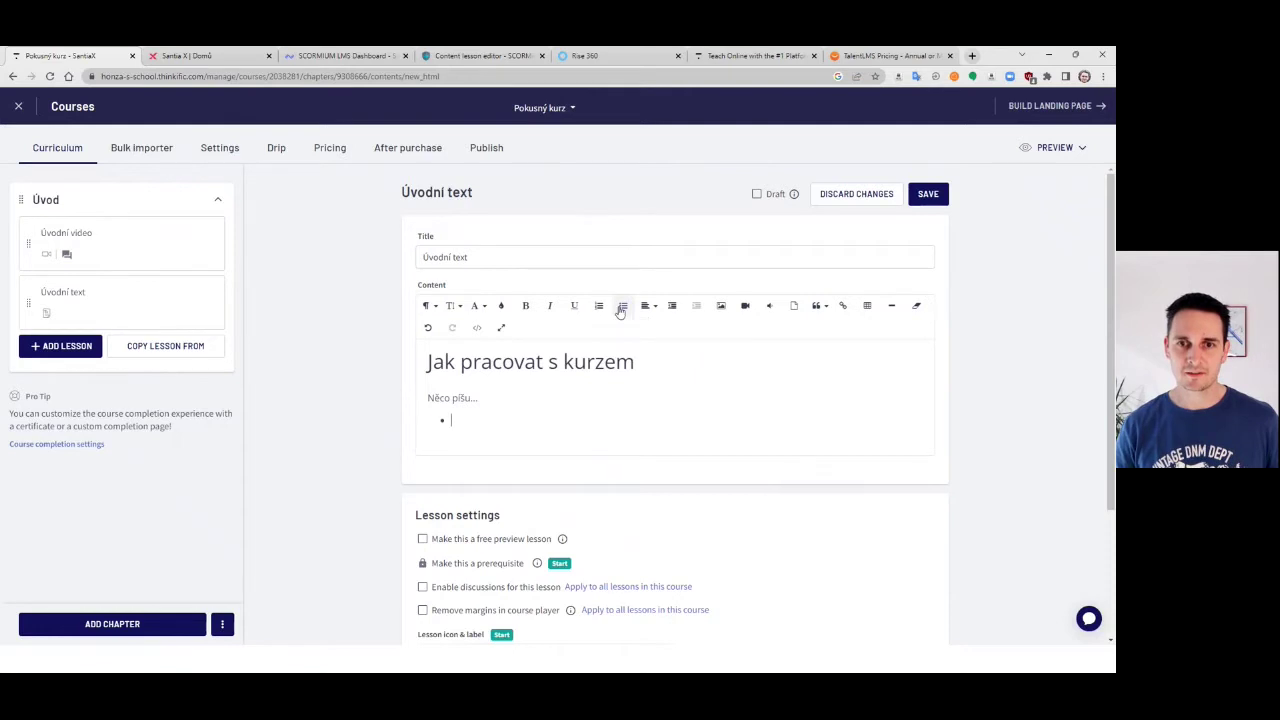
text(iufsdifudsuh)
key(Return)
text(sfsdgsdg)
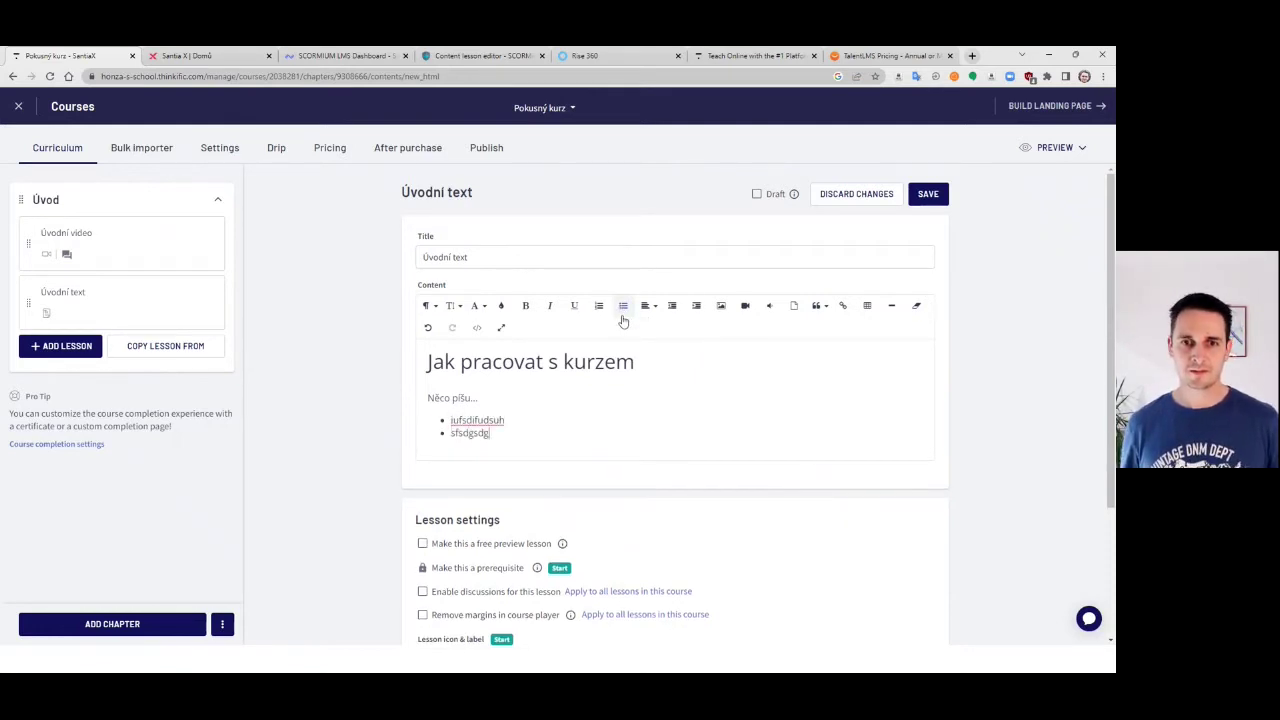
key(Return)
key(Tab)
text(bdfbfdndd)
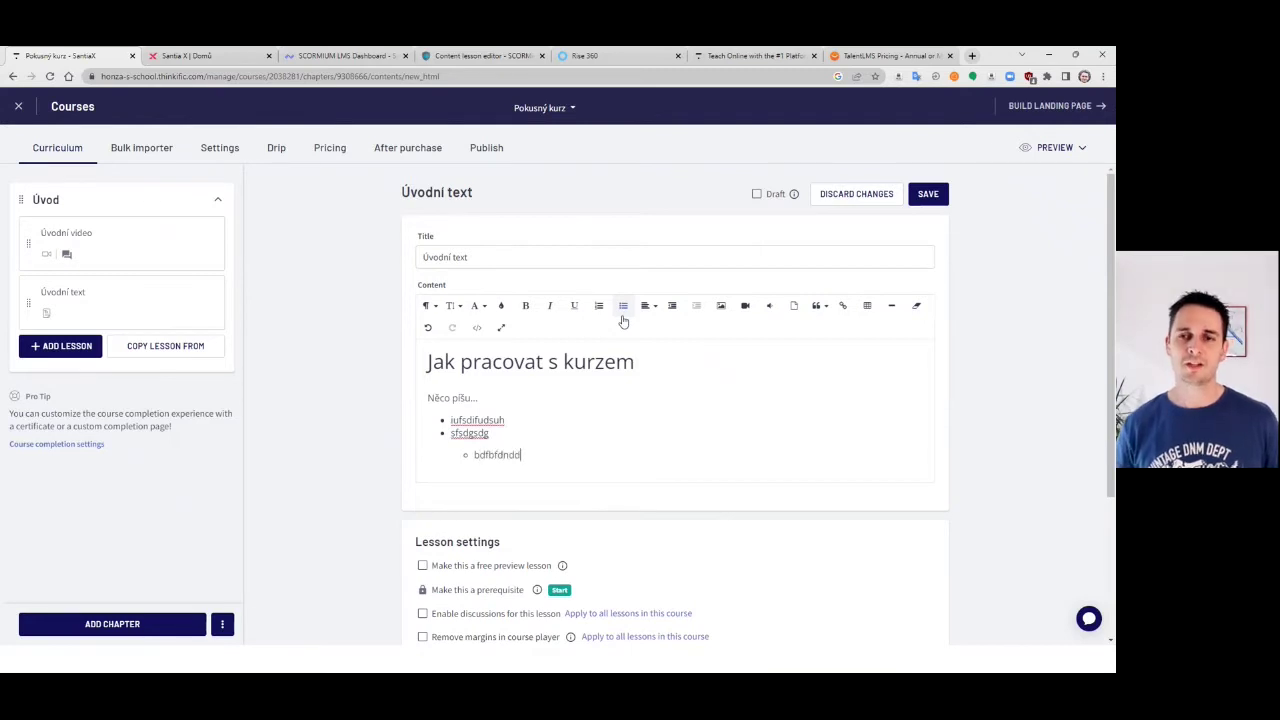
key(Return)
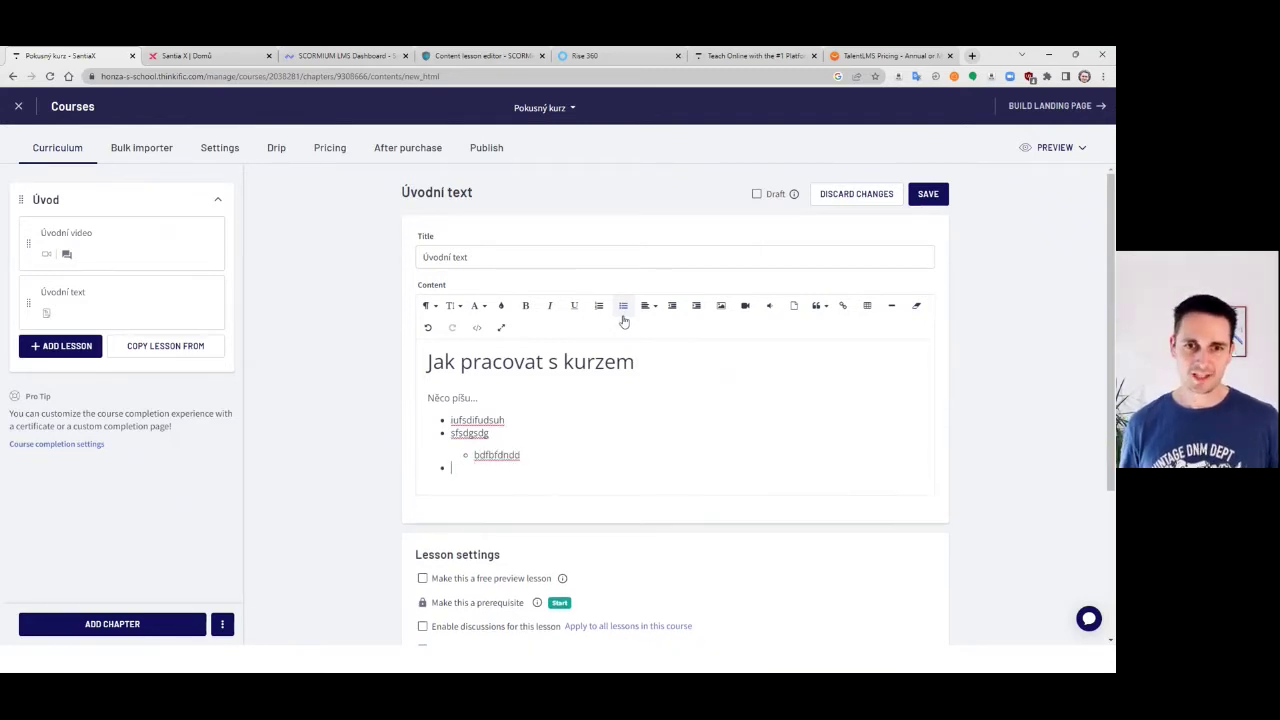
key(Return)
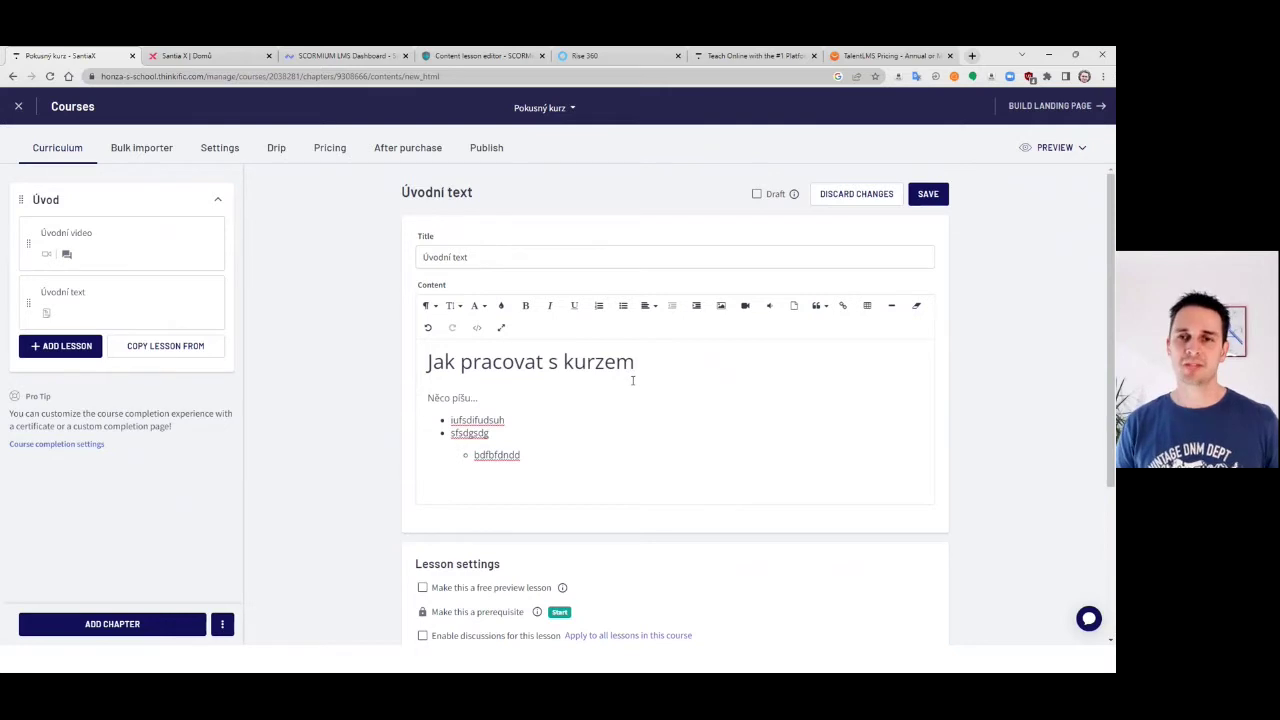
Insert the image Návrh bez názvu (1).png into the lesson content and move it directly below the first bullet.
click(721, 305)
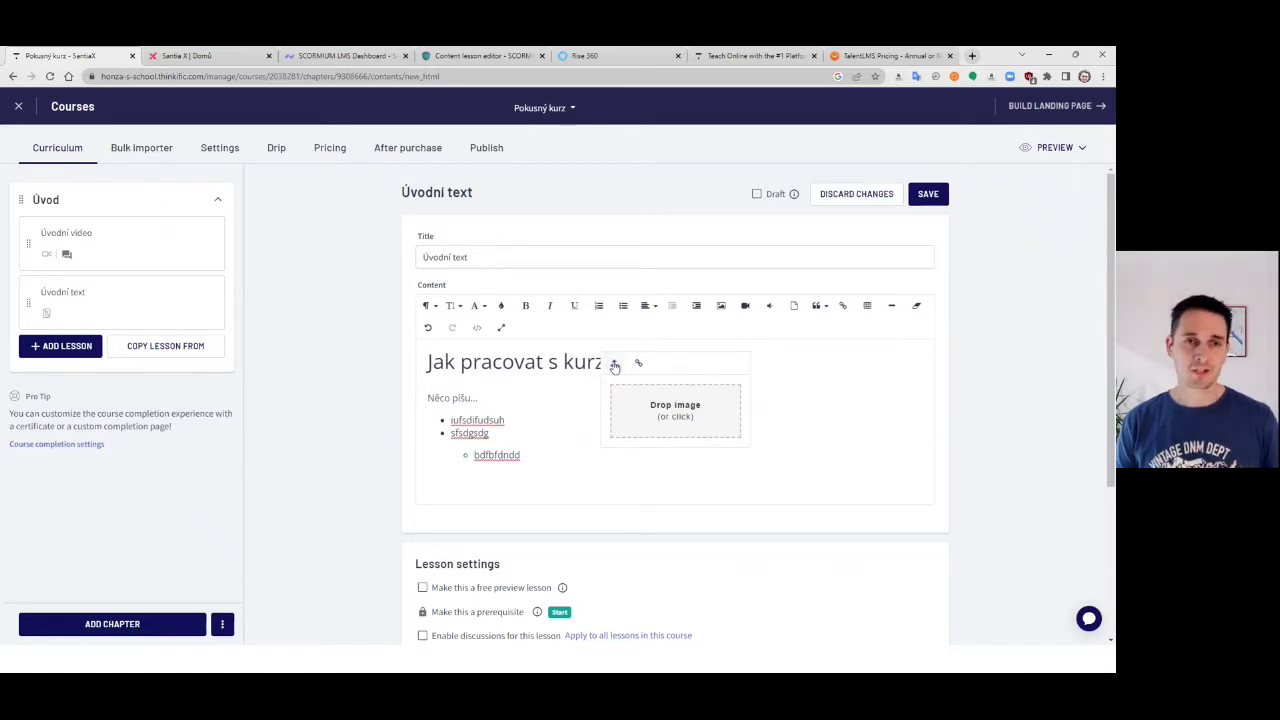
click(681, 409)
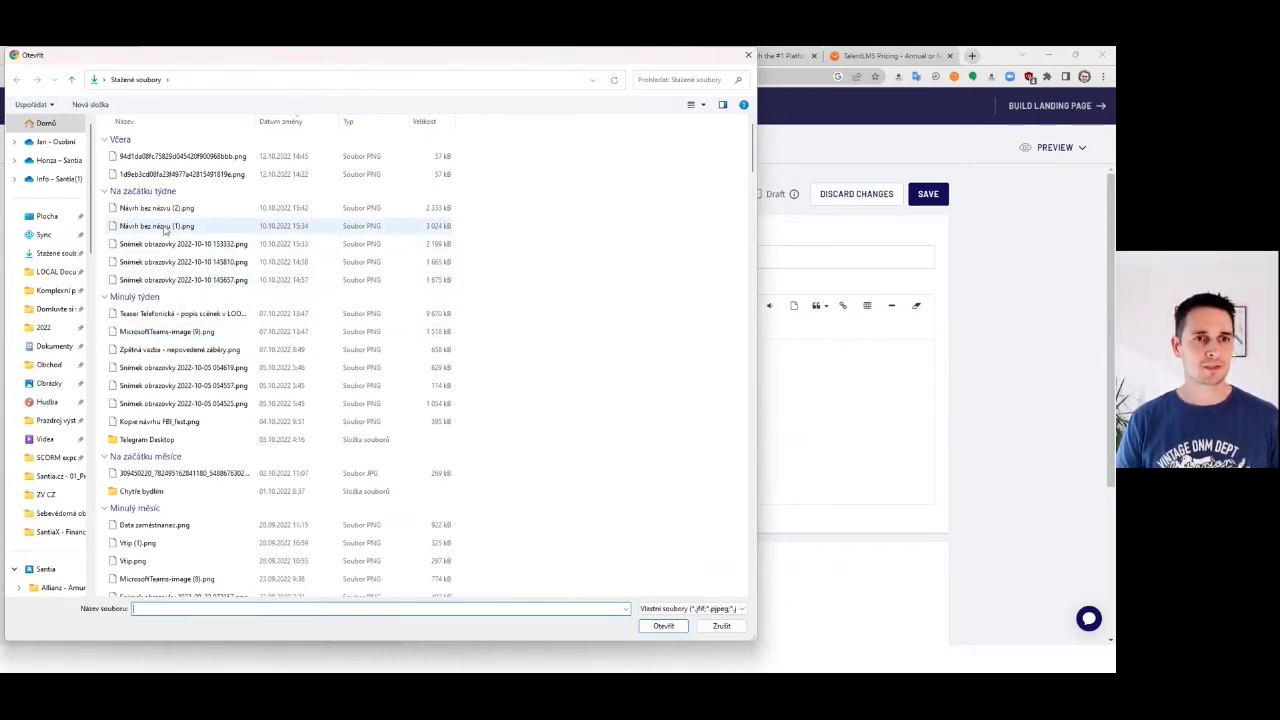
click(163, 226)
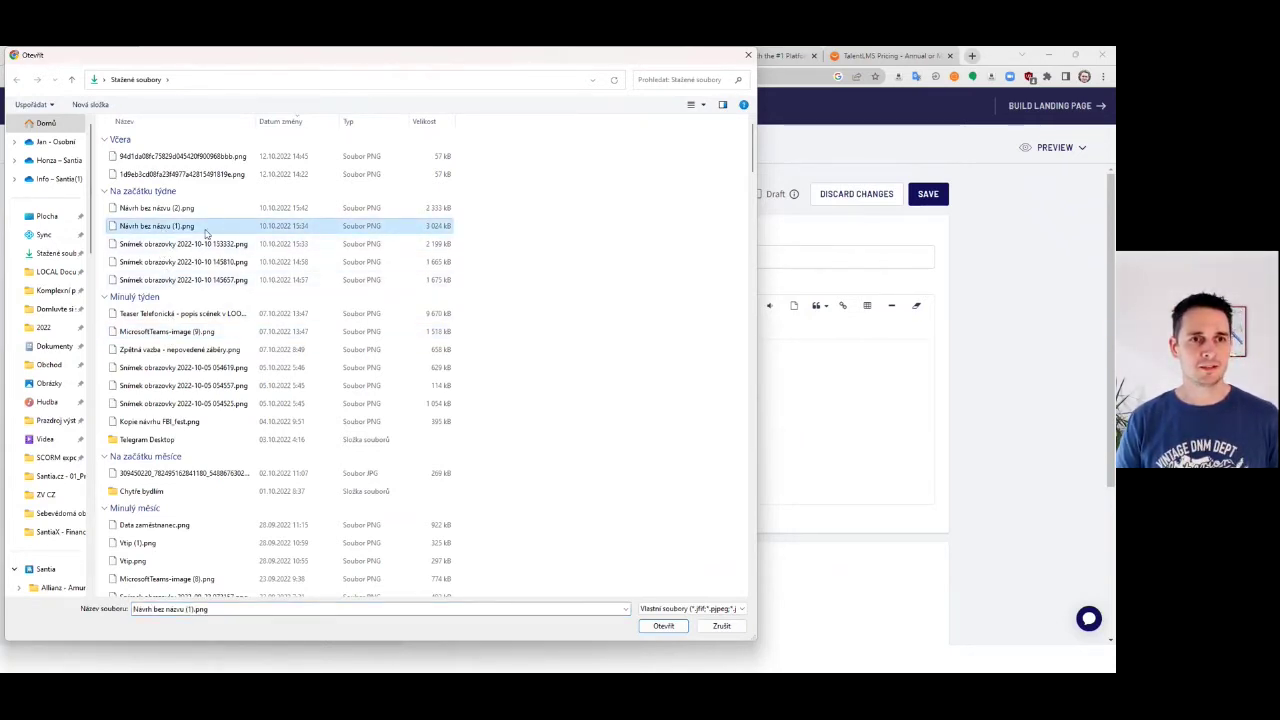
click(660, 626)
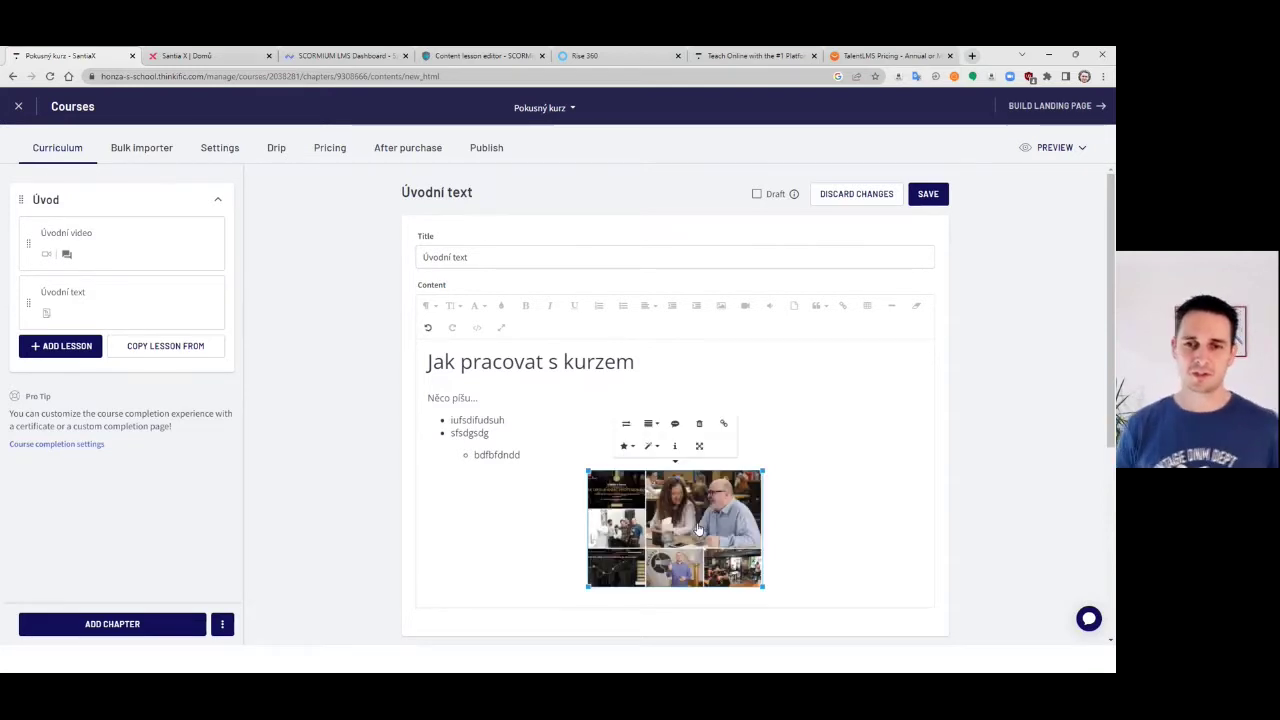
drag(700, 505, 803, 424)
click(682, 480)
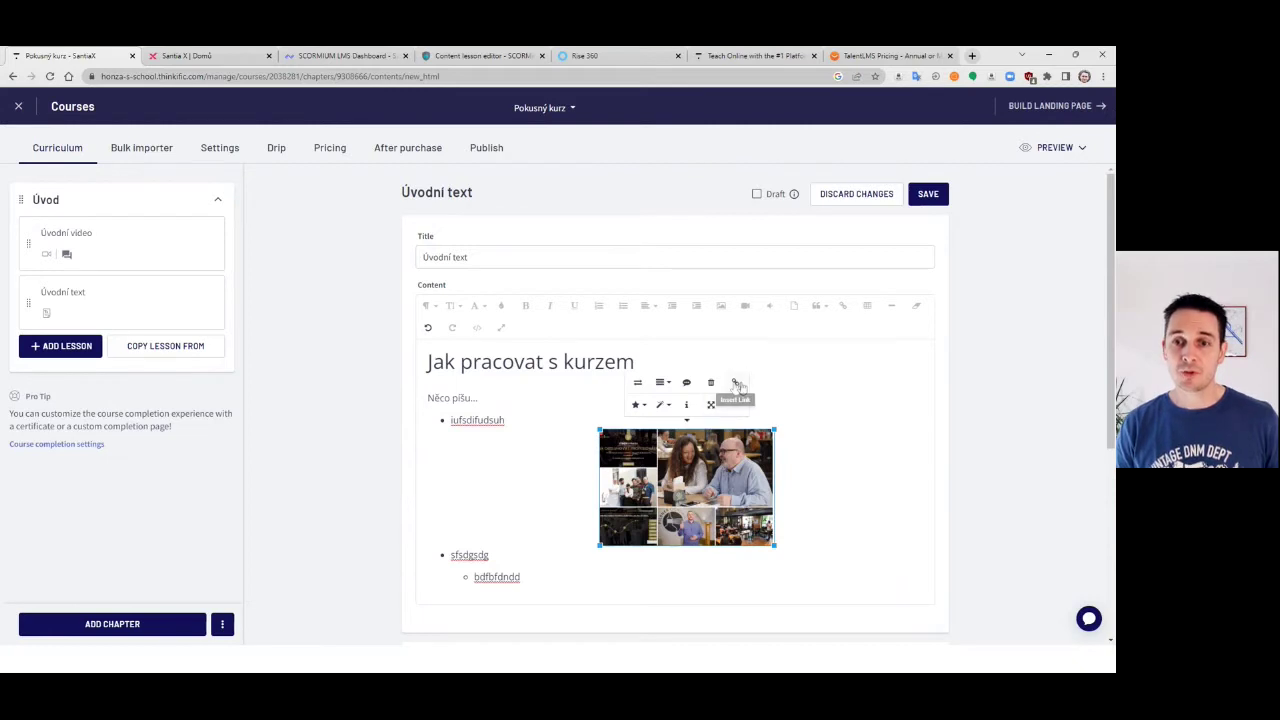
Apply the Bordered style to the inserted image and save the text lesson.
click(646, 404)
click(662, 404)
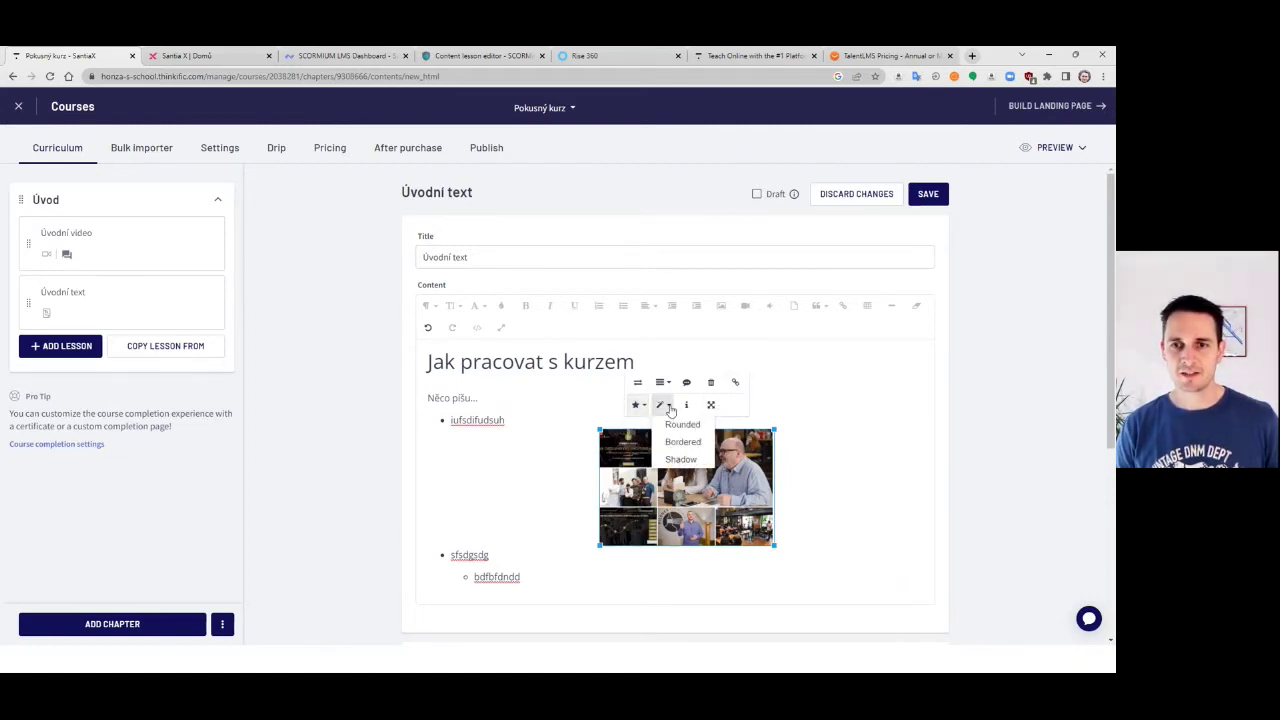
click(682, 446)
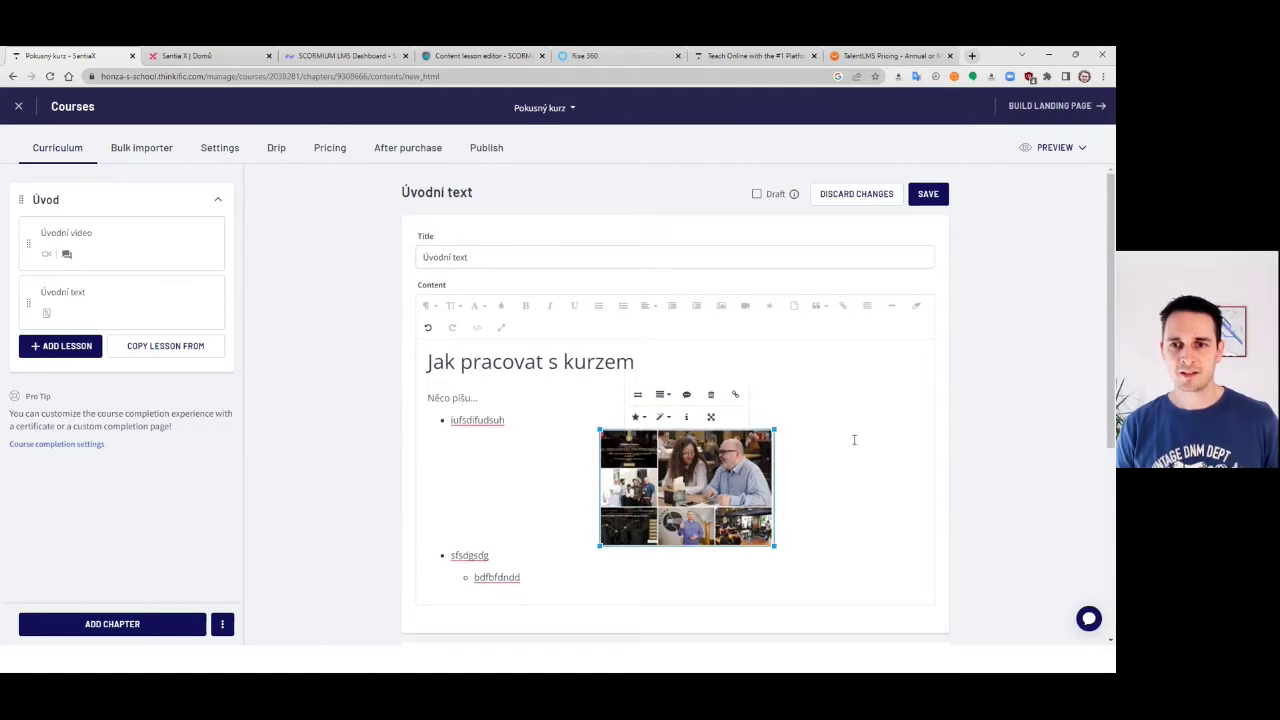
click(826, 459)
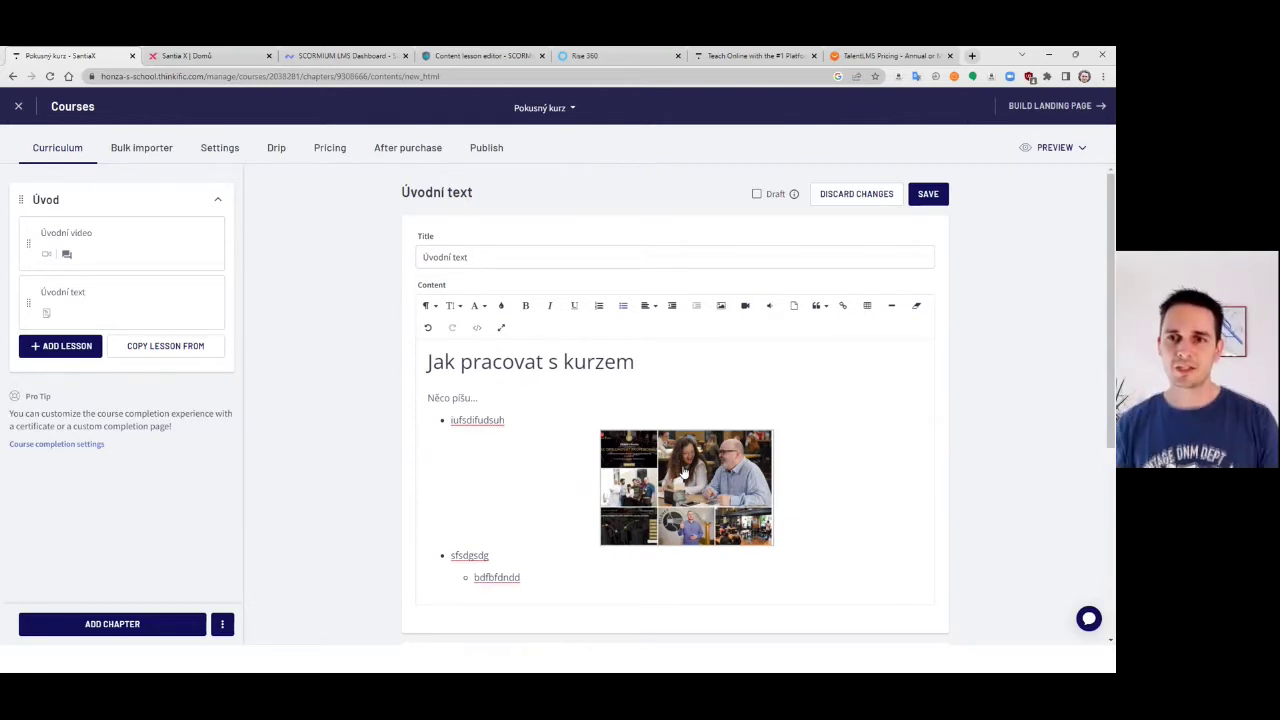
click(929, 195)
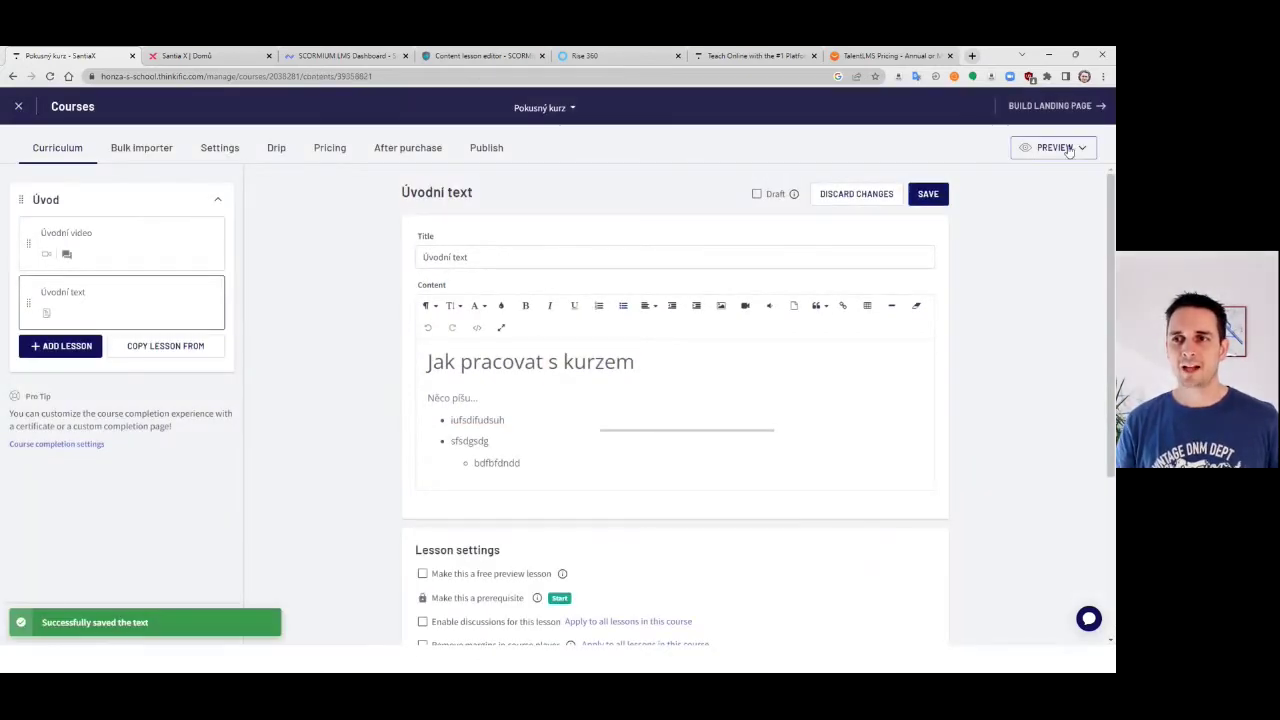
Preview the current text lesson in the course player, and view the Úvodní video lesson down to its attachment.
click(1065, 149)
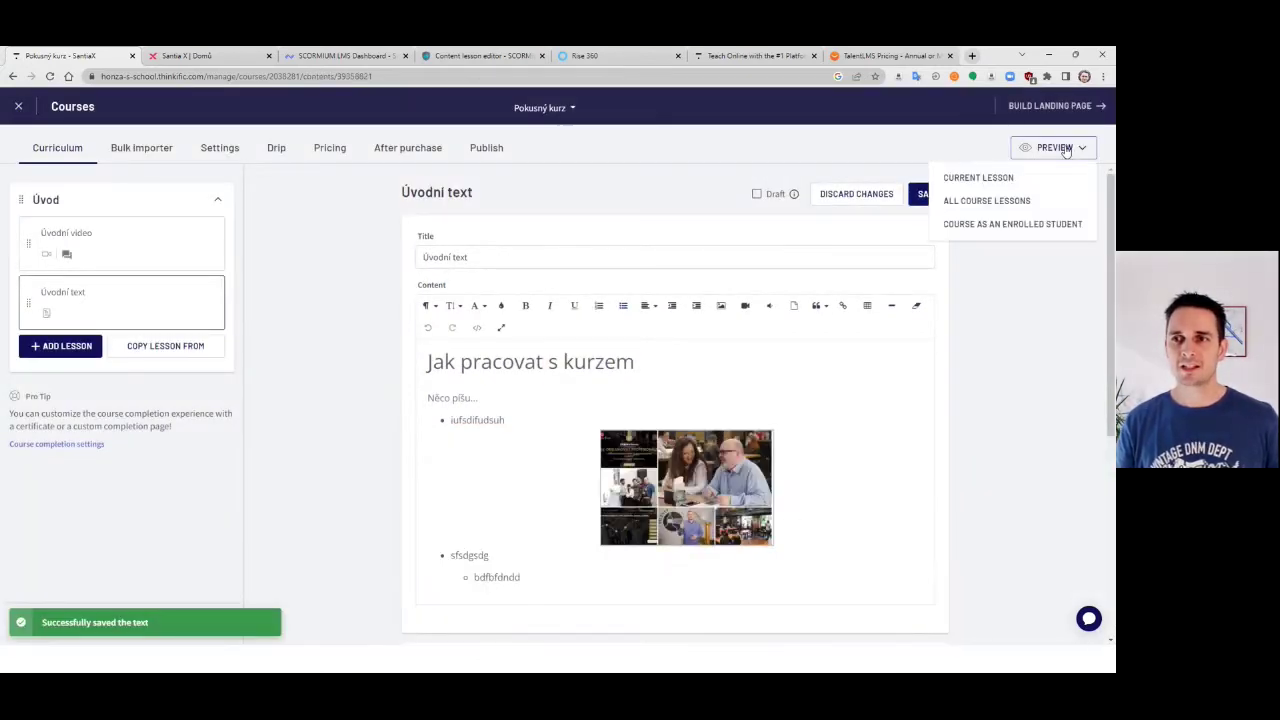
click(985, 178)
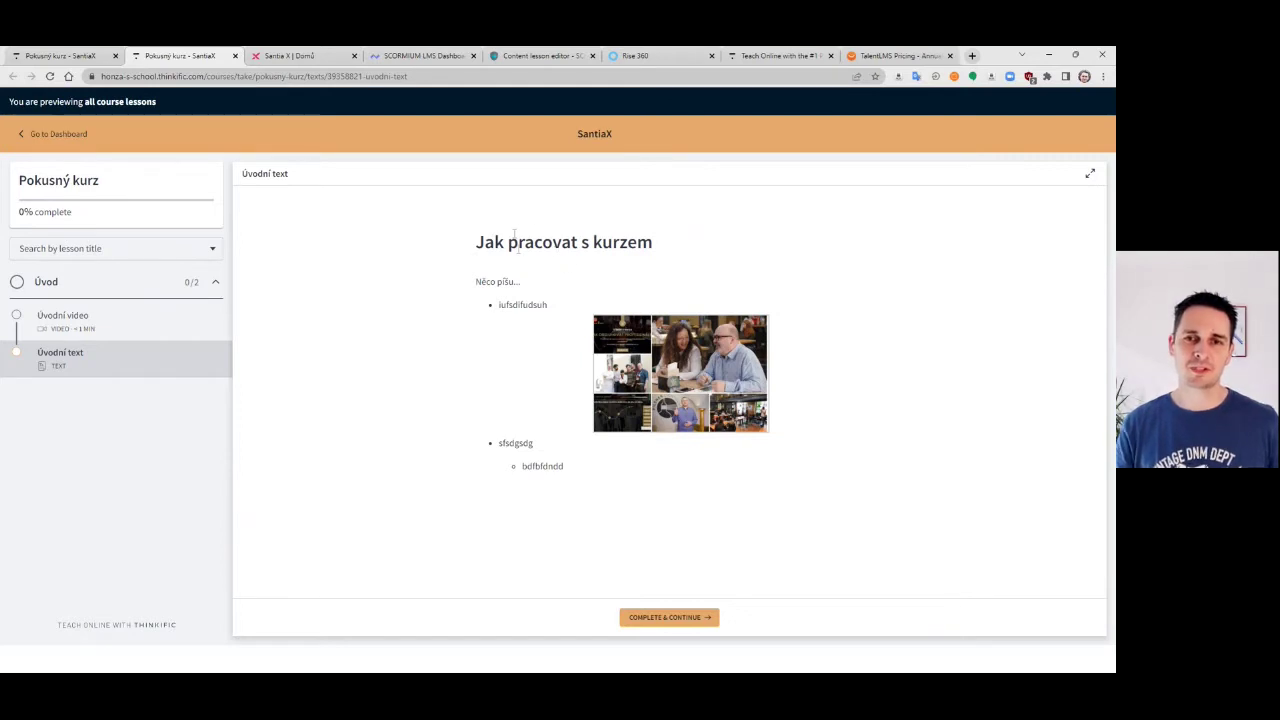
click(126, 318)
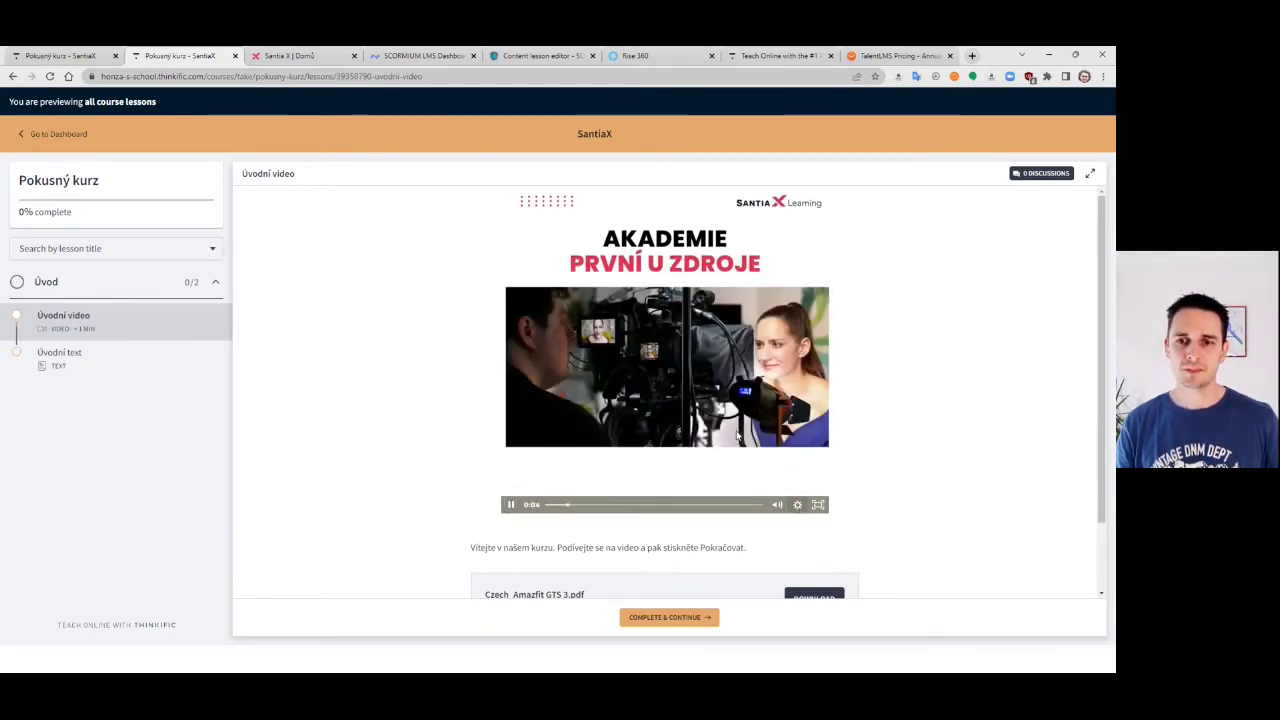
scroll(680, 487, down, 1)
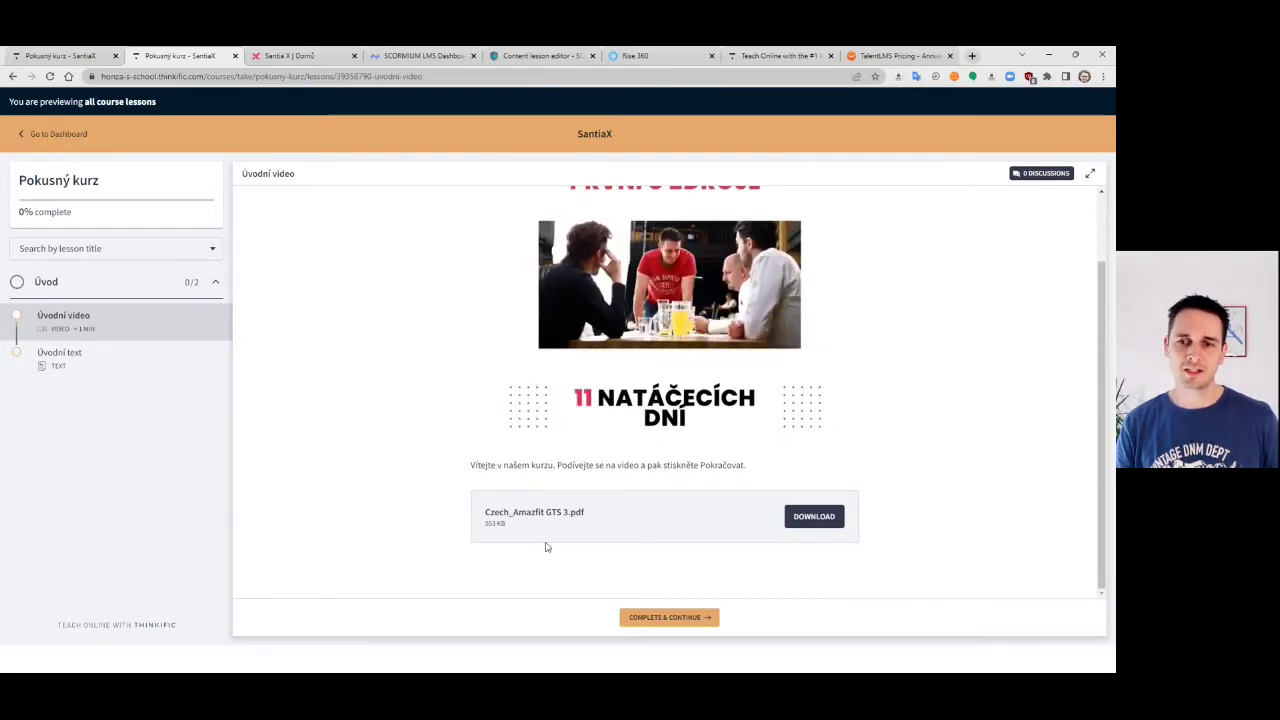
Open the attached Czech_Amazfit GTS 3.pdf from the video lesson, close it, and complete the lesson to continue to the text lesson.
click(815, 519)
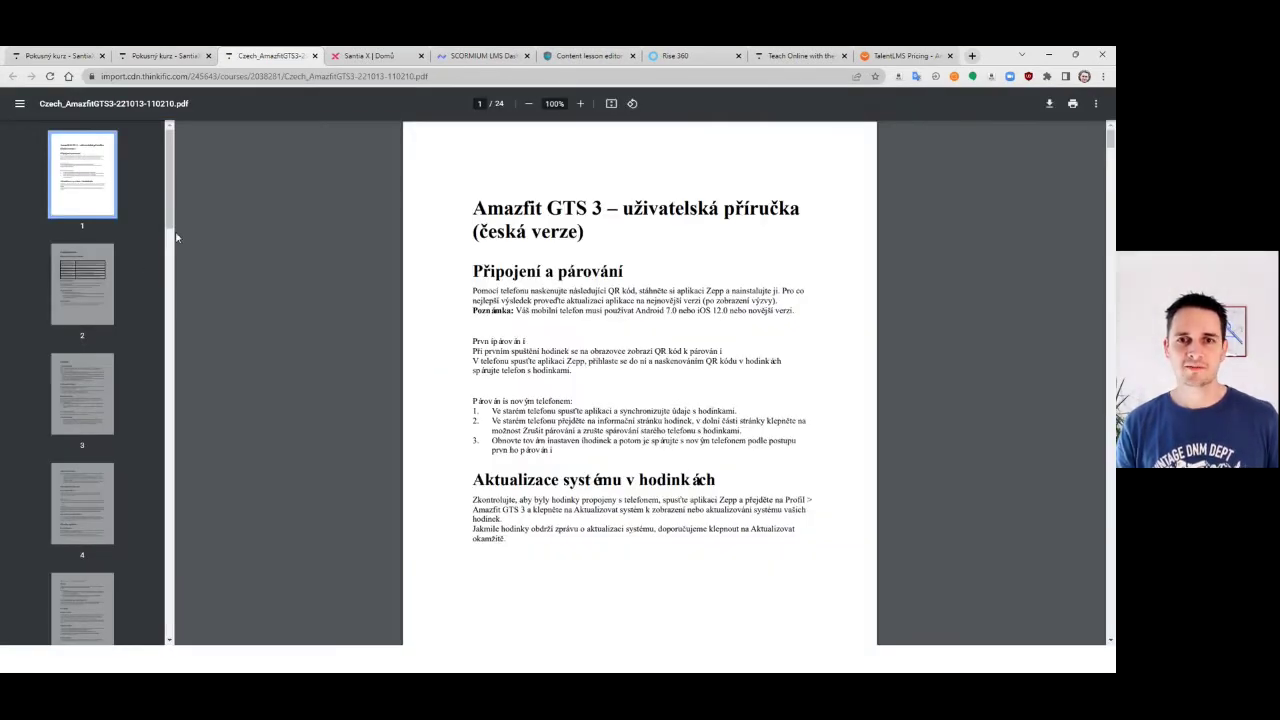
middle_click(240, 62)
click(668, 617)
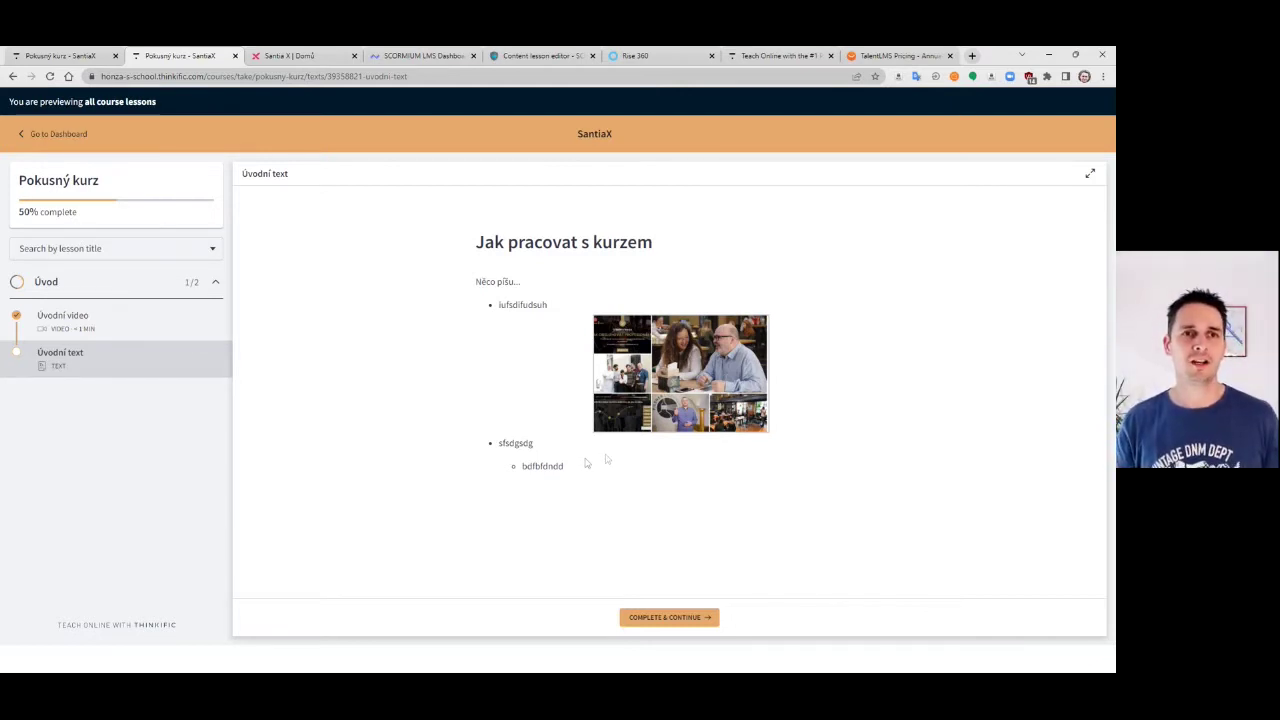
Switch to TalentLMS, create a course named "Pokusný kurz" that is hidden in the course catalogue, and save it to add content.
click(293, 58)
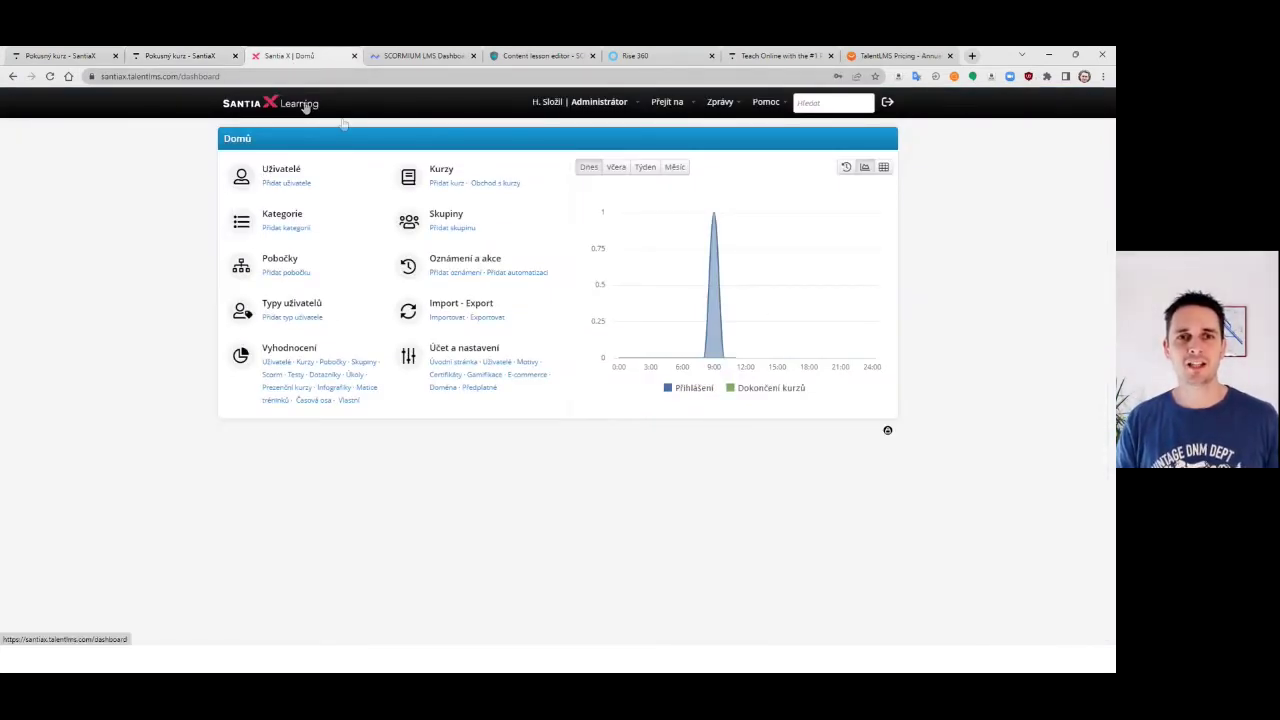
click(453, 187)
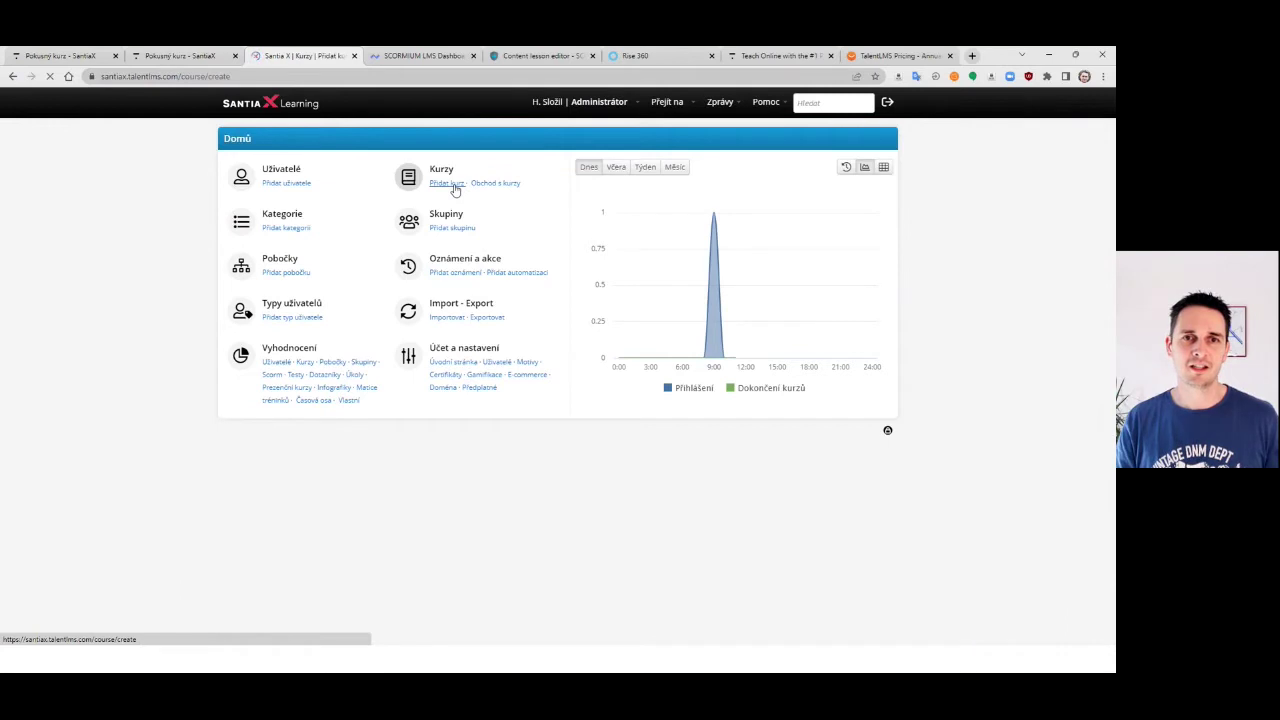
click(389, 167)
text(Pokusný kurz)
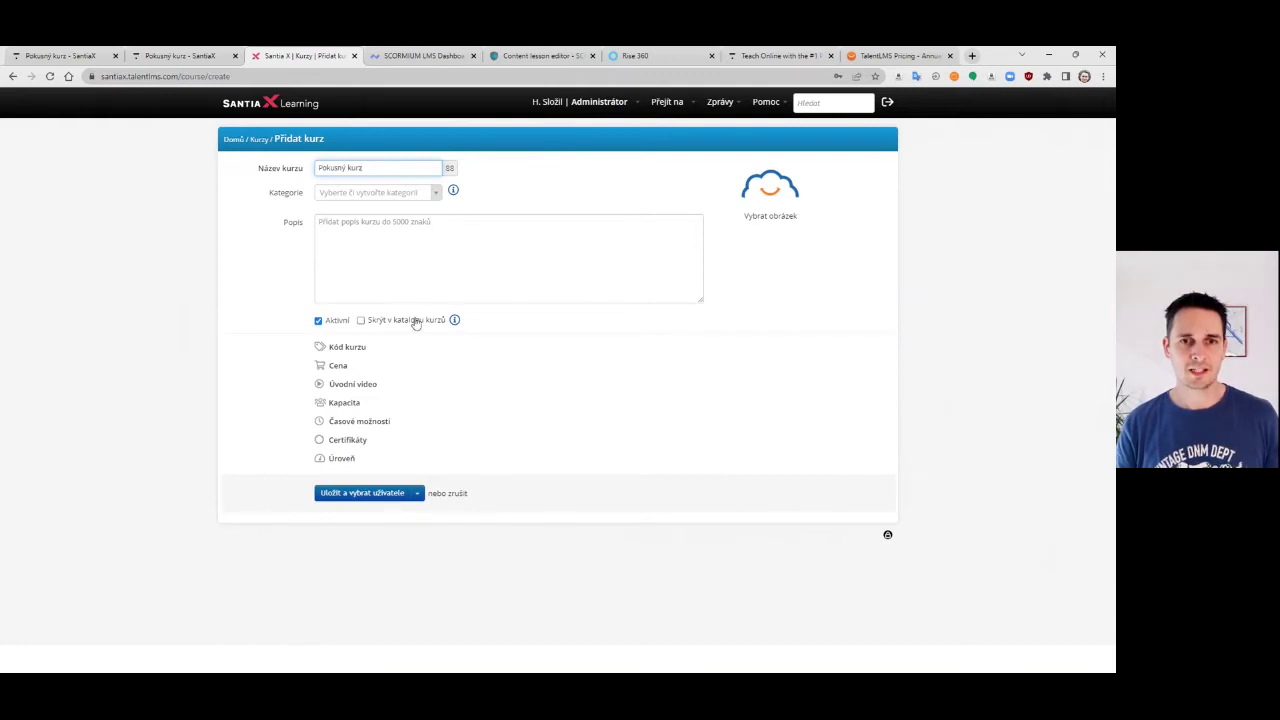
click(416, 322)
click(417, 494)
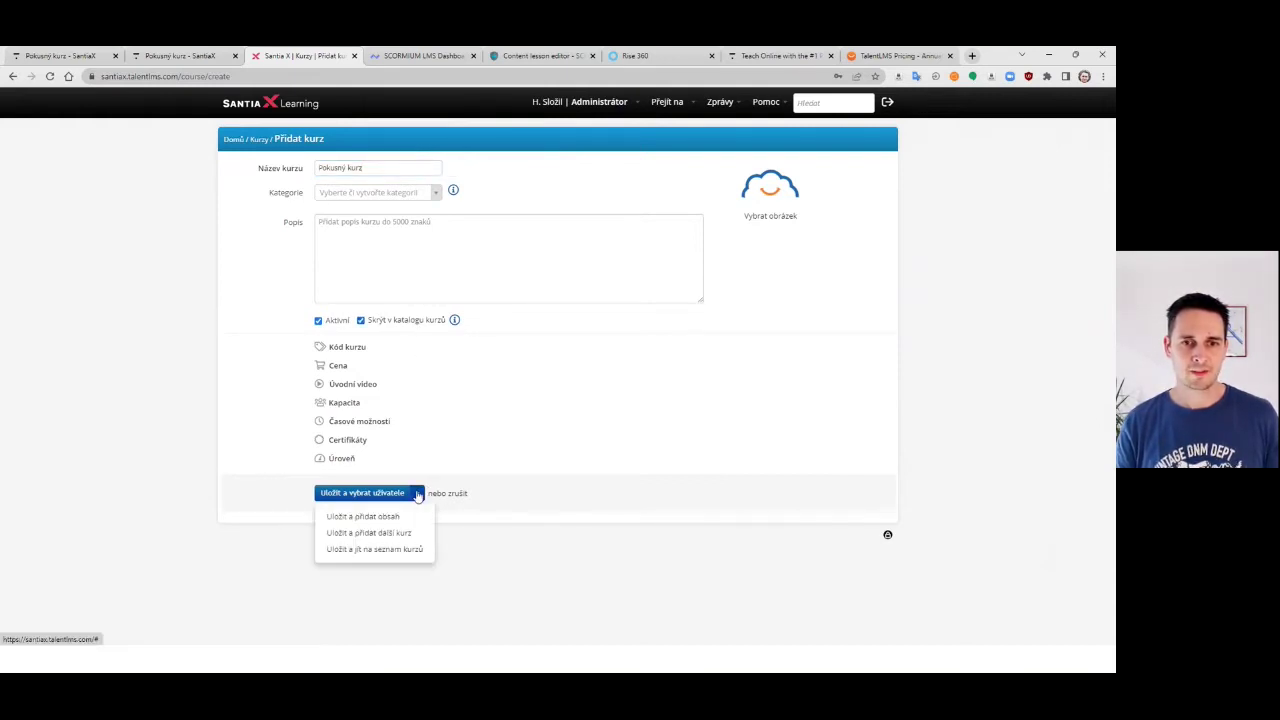
click(388, 517)
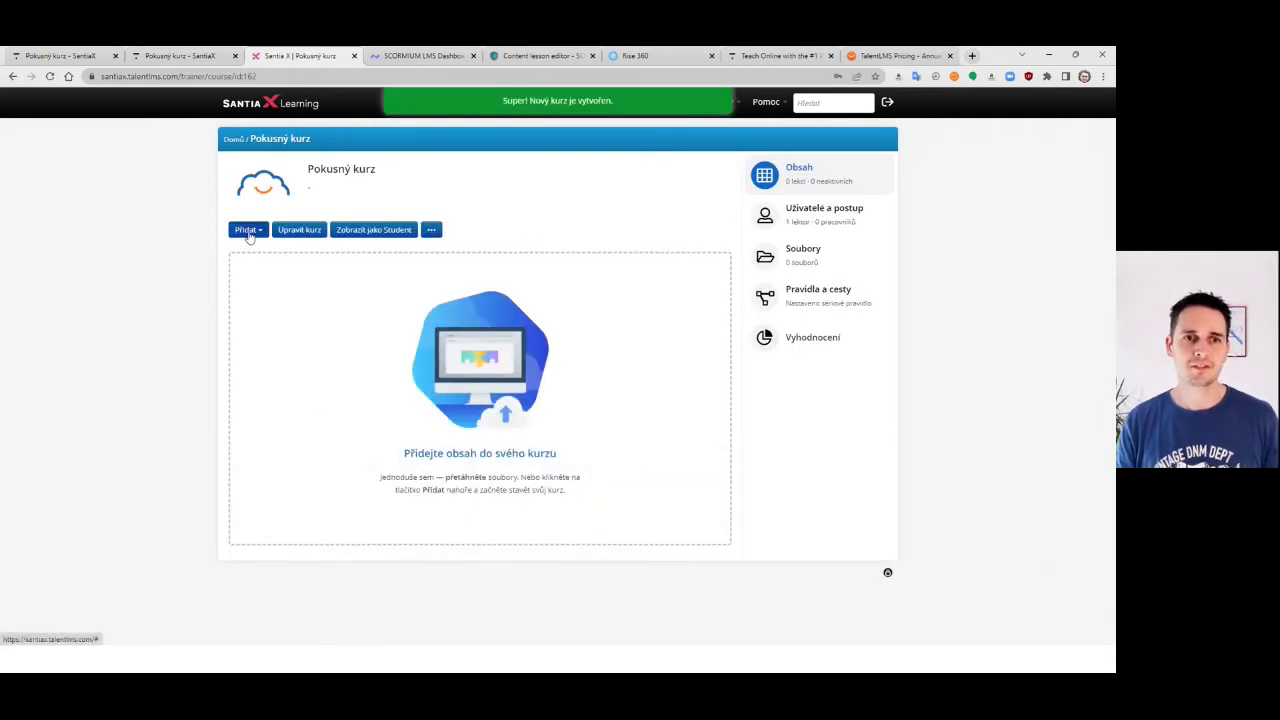
Start a new Obsah unit to inspect its completion options and text editor, return to Pokusný kurz, and view the available content types.
click(248, 231)
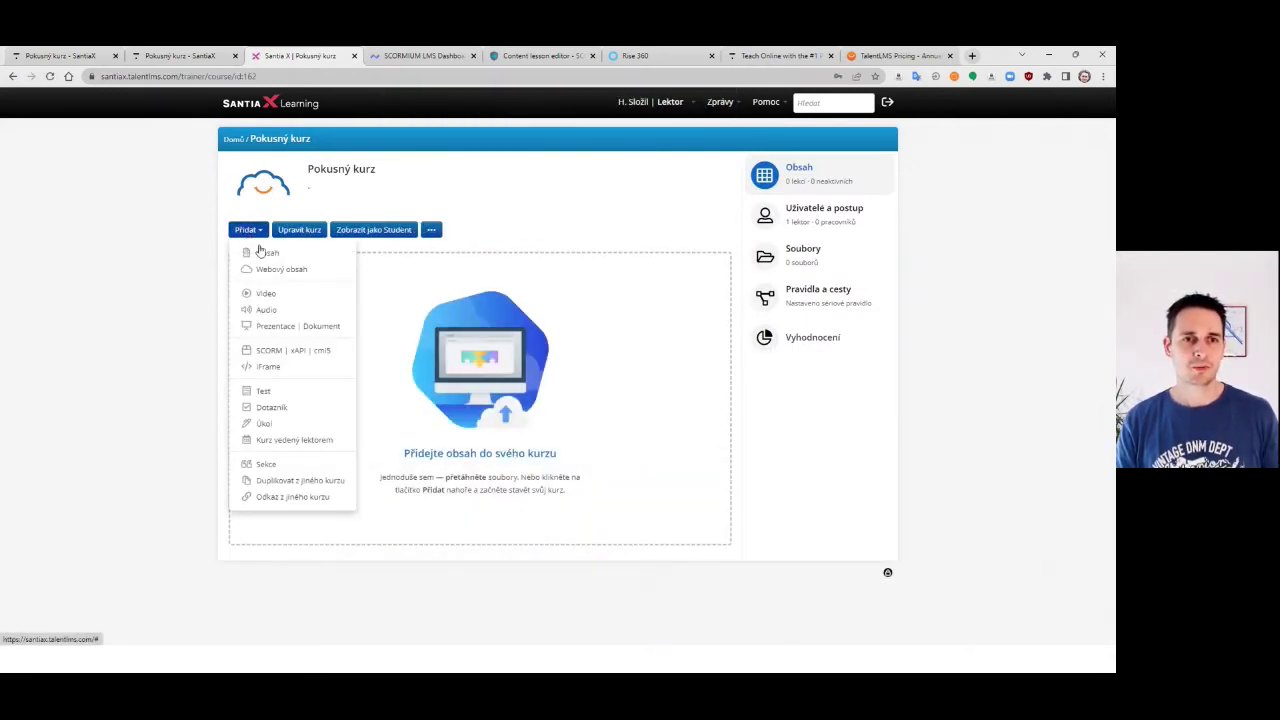
click(264, 253)
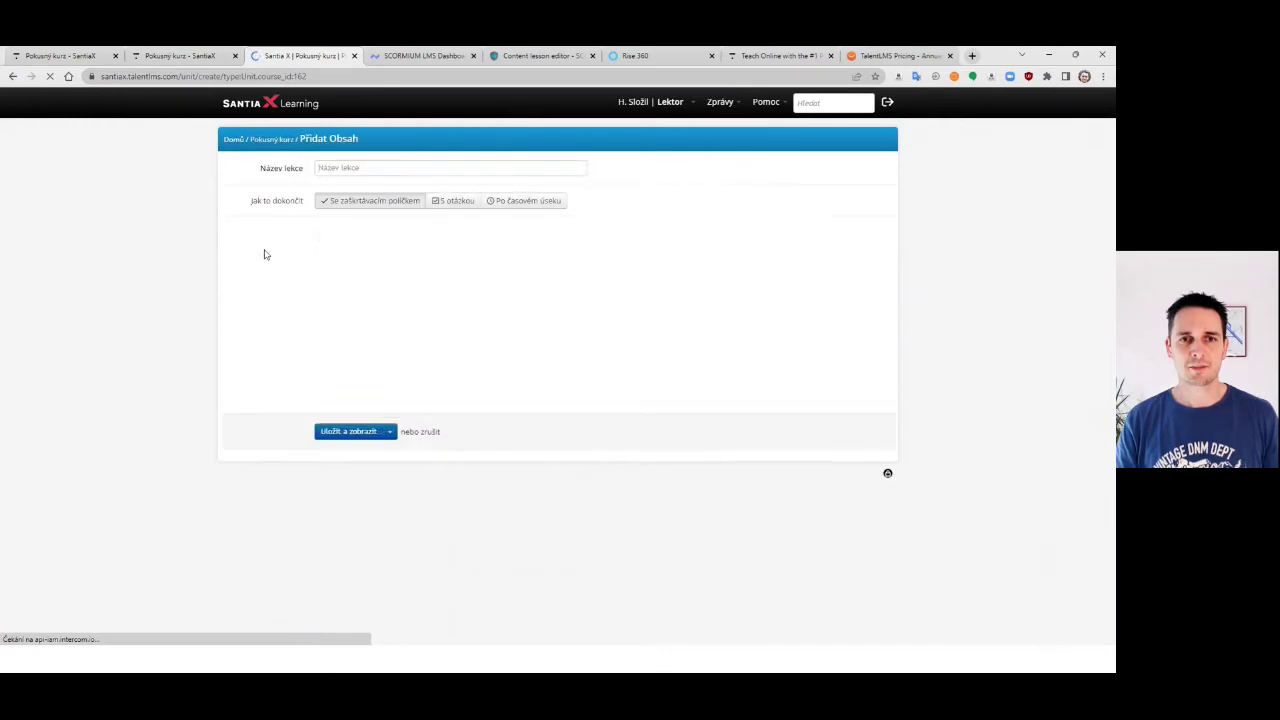
click(532, 288)
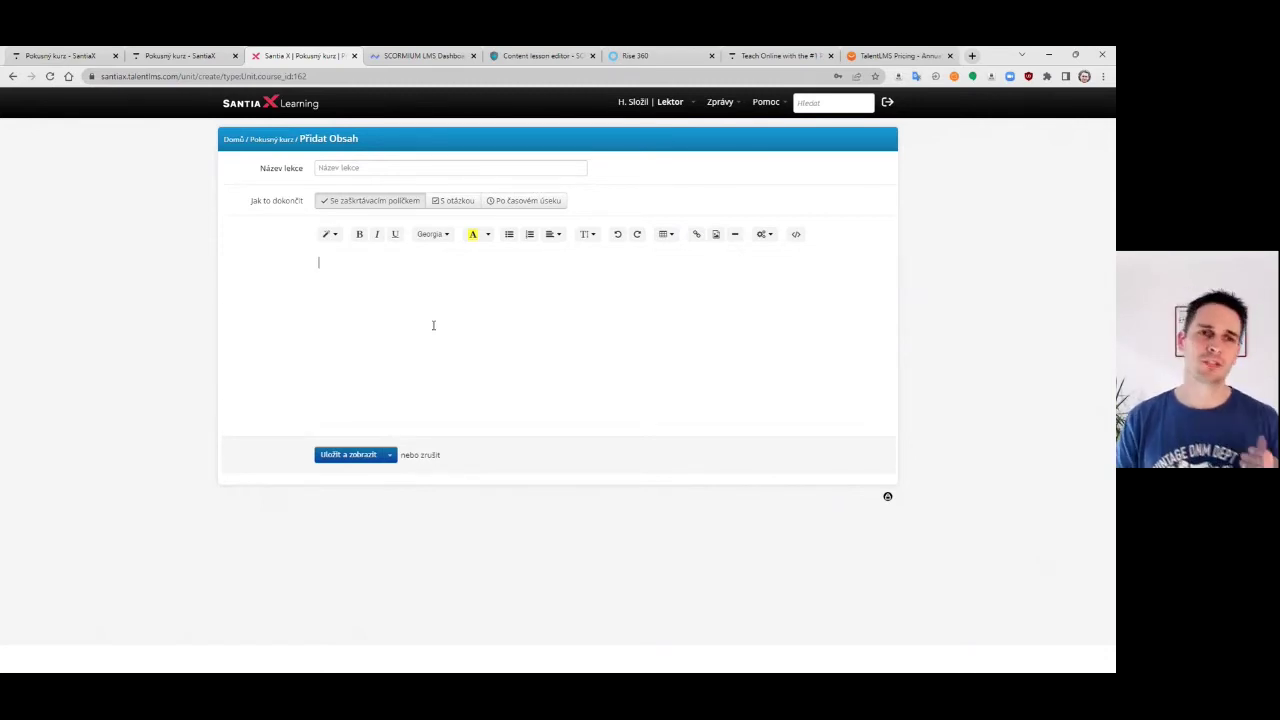
click(279, 143)
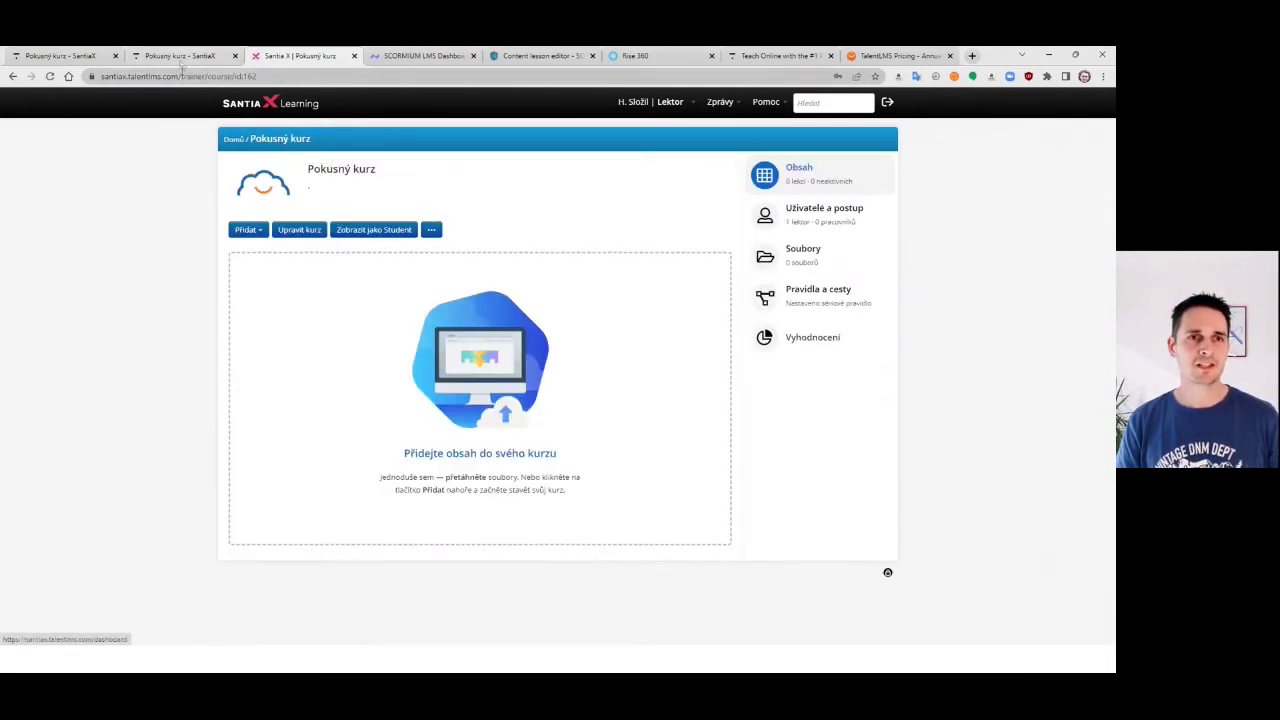
click(247, 230)
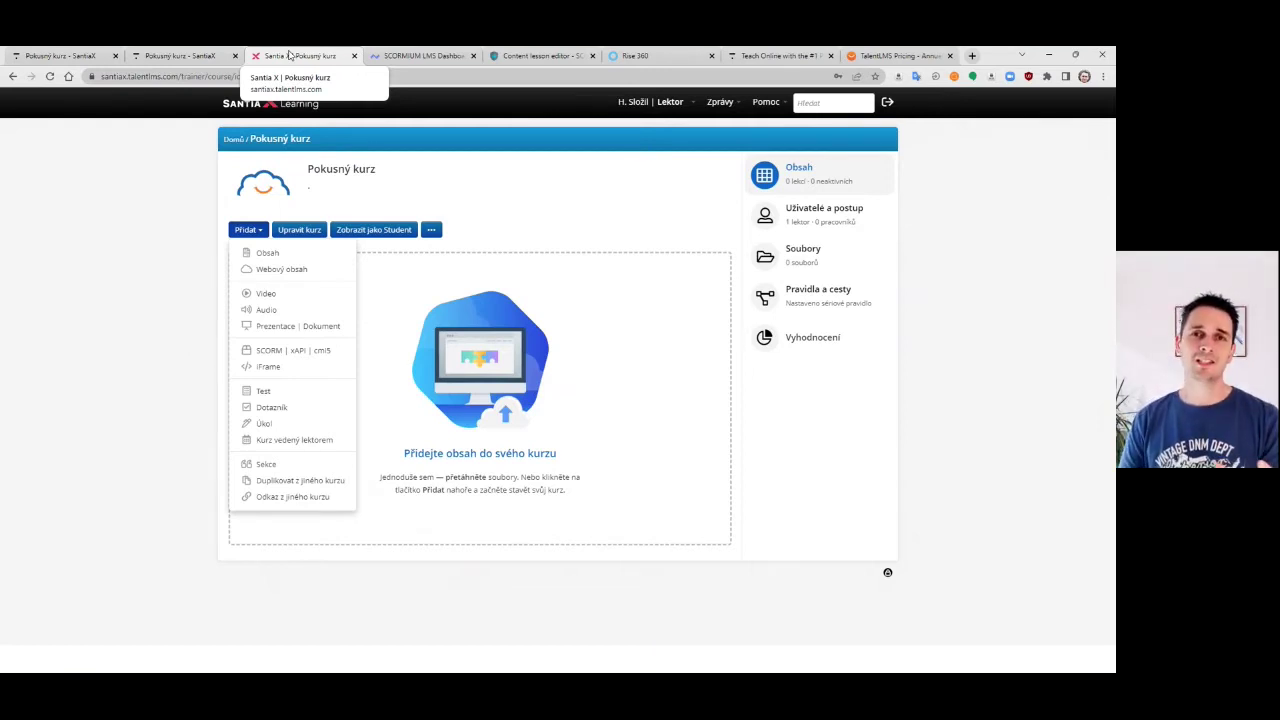
Compare the Thinkific and TalentLMS pricing pages, examining the student, user and course limits of their Free plans.
click(762, 58)
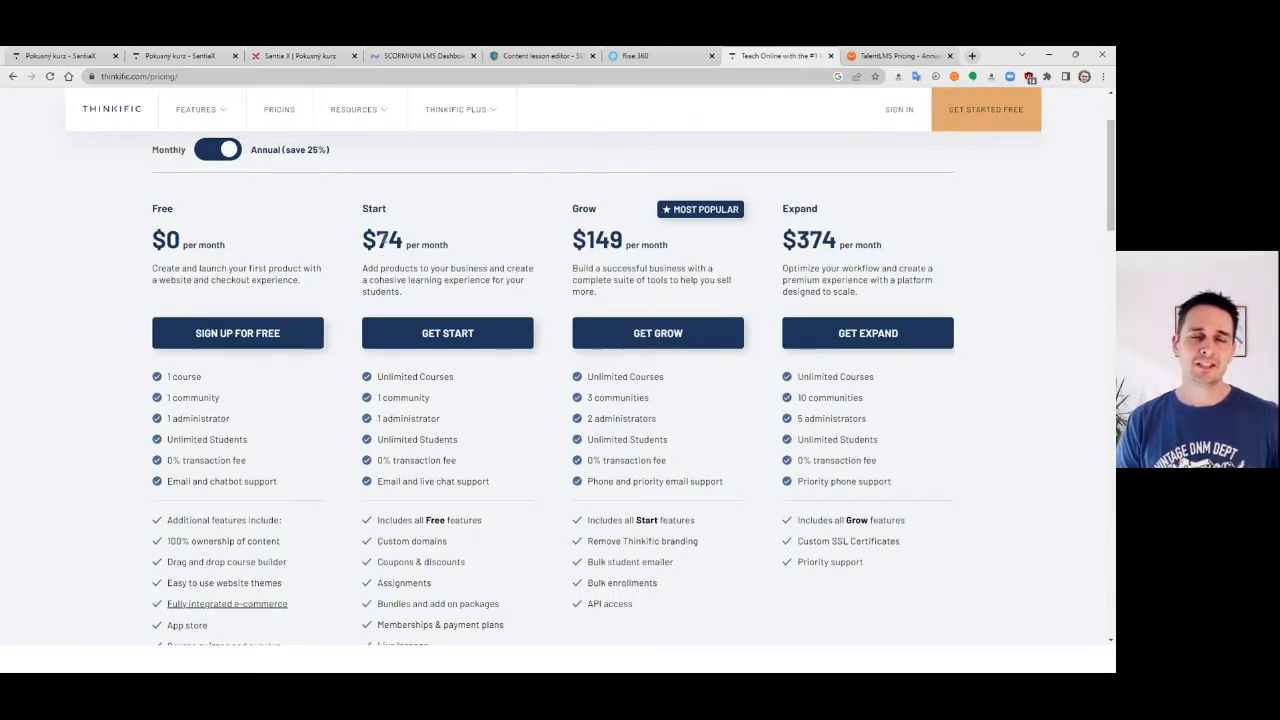
click(886, 56)
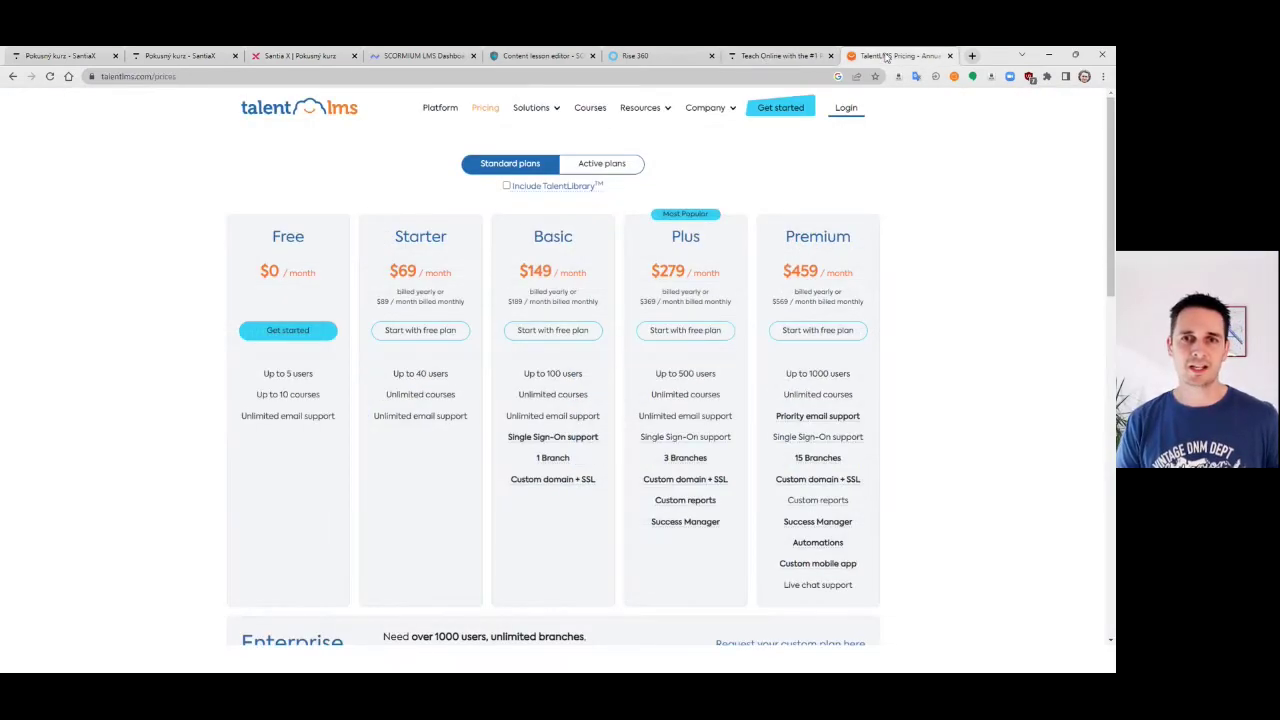
click(815, 56)
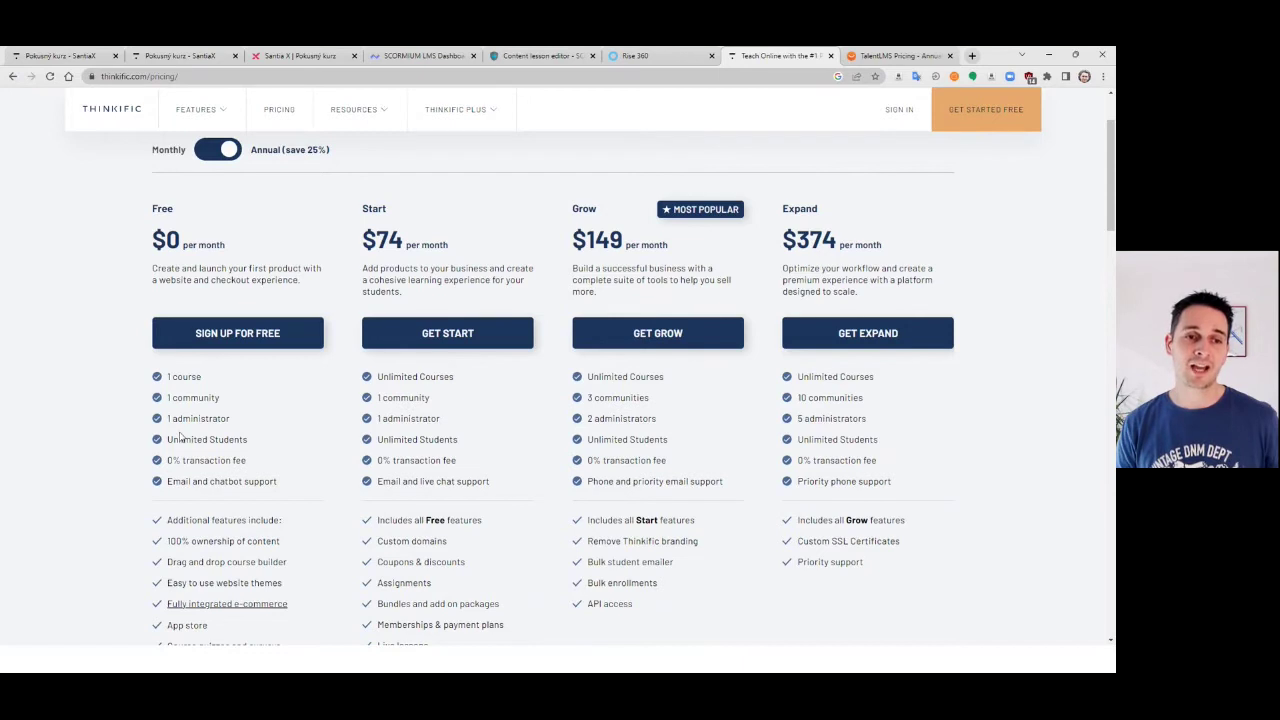
drag(179, 440, 237, 424)
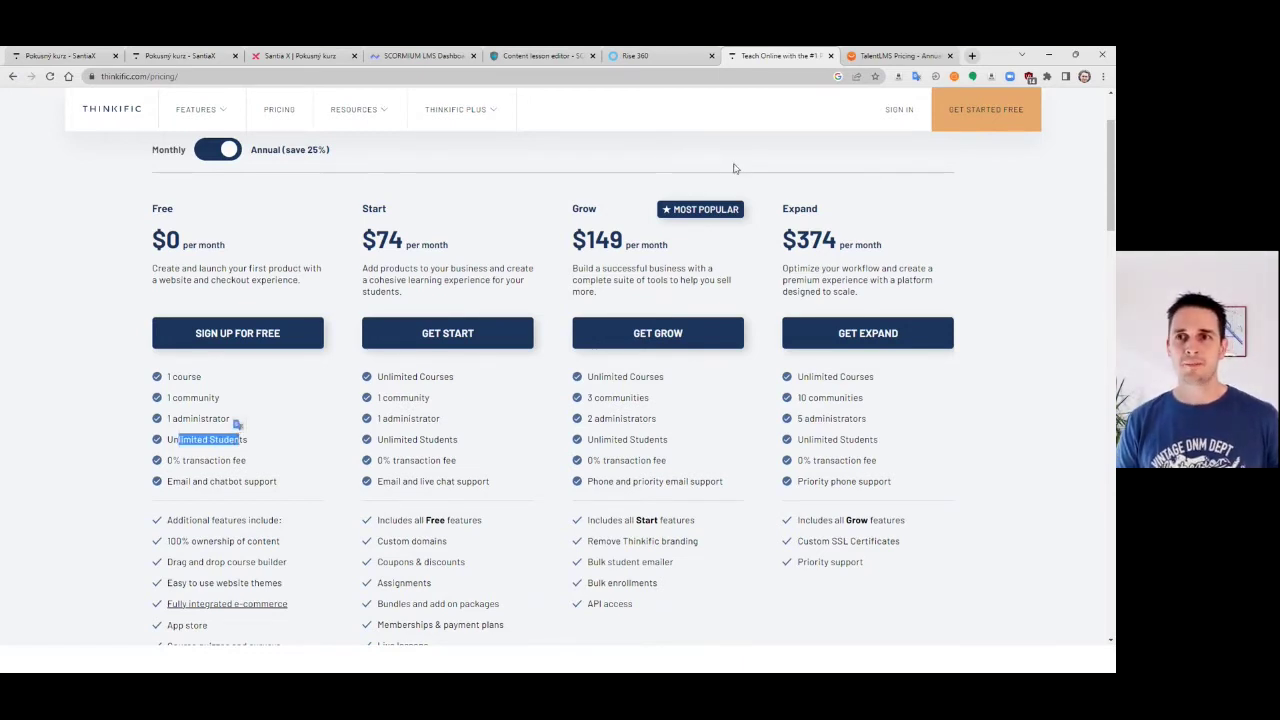
click(903, 57)
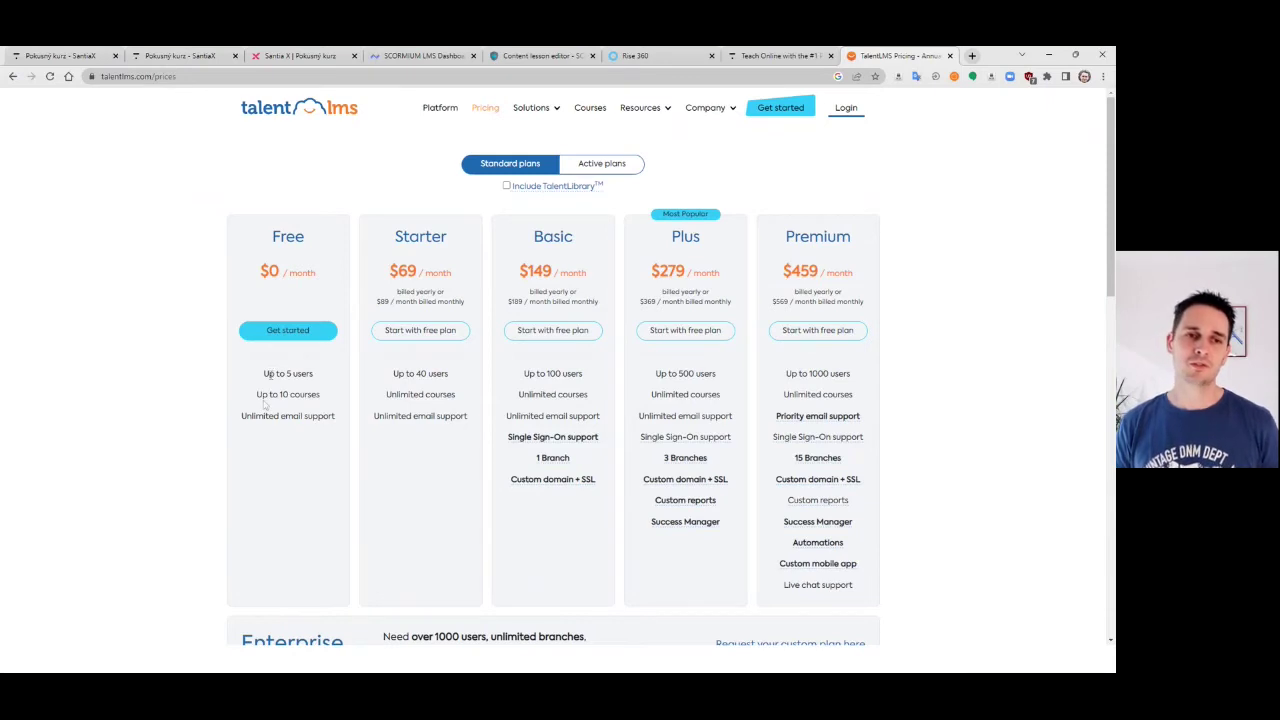
drag(271, 395, 326, 404)
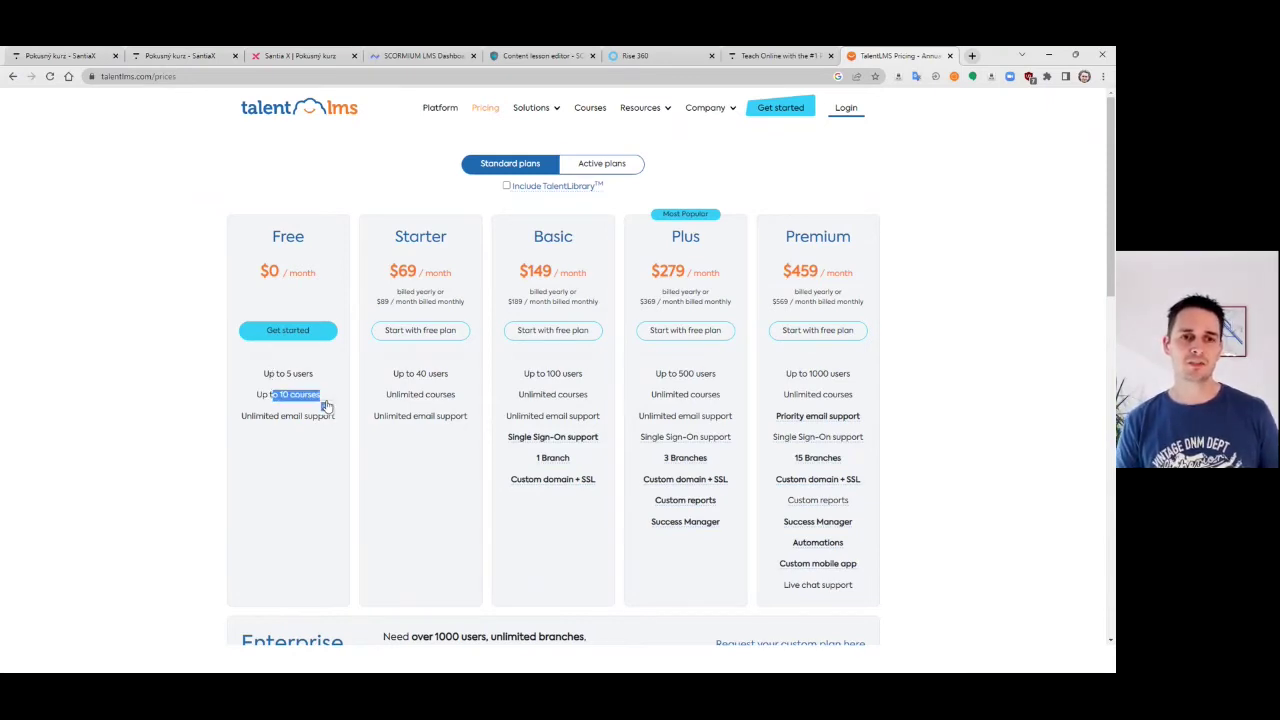
click(295, 417)
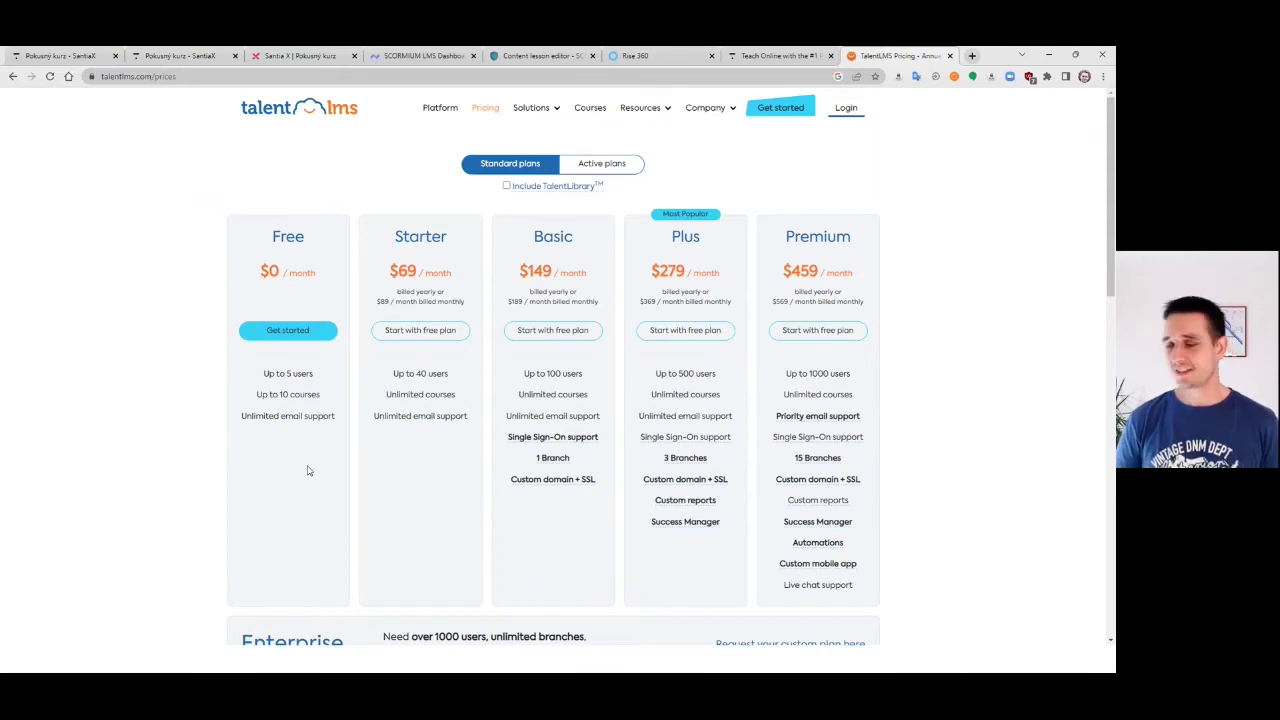
Switch to SCORMium's content lesson editor and add a Textový editor widget to the cs-CZ version of the lesson.
click(436, 58)
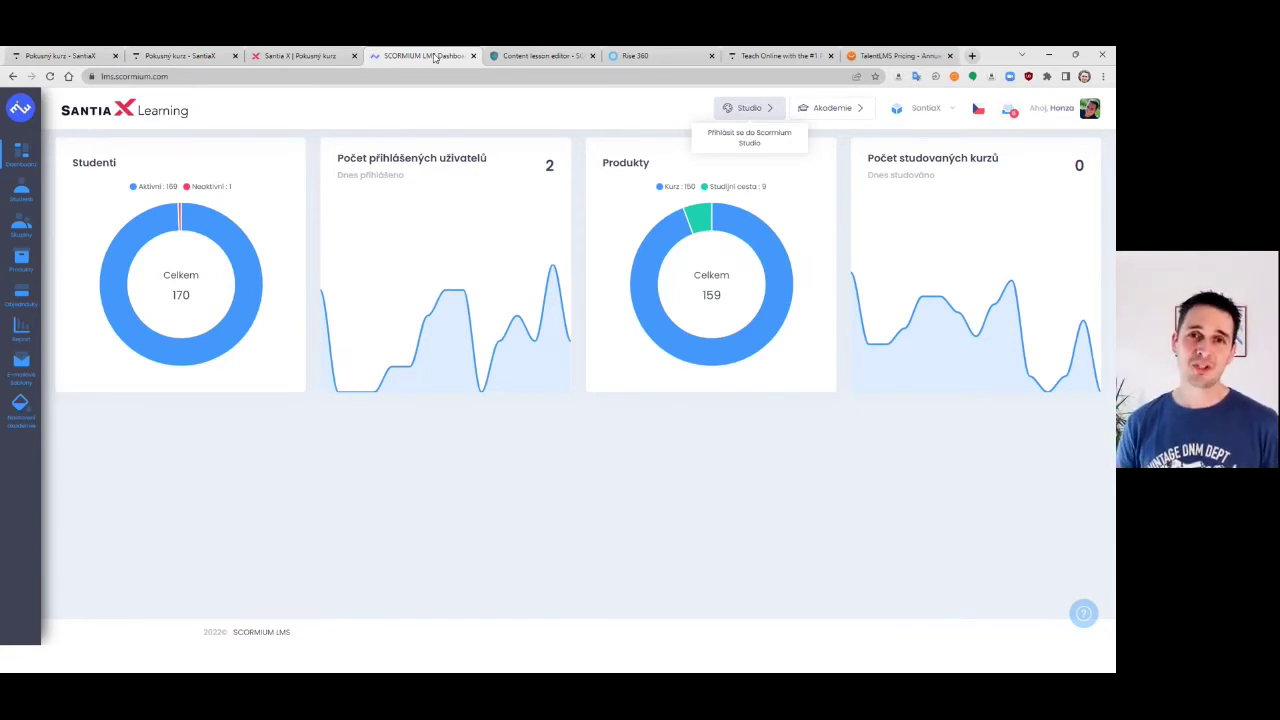
click(518, 56)
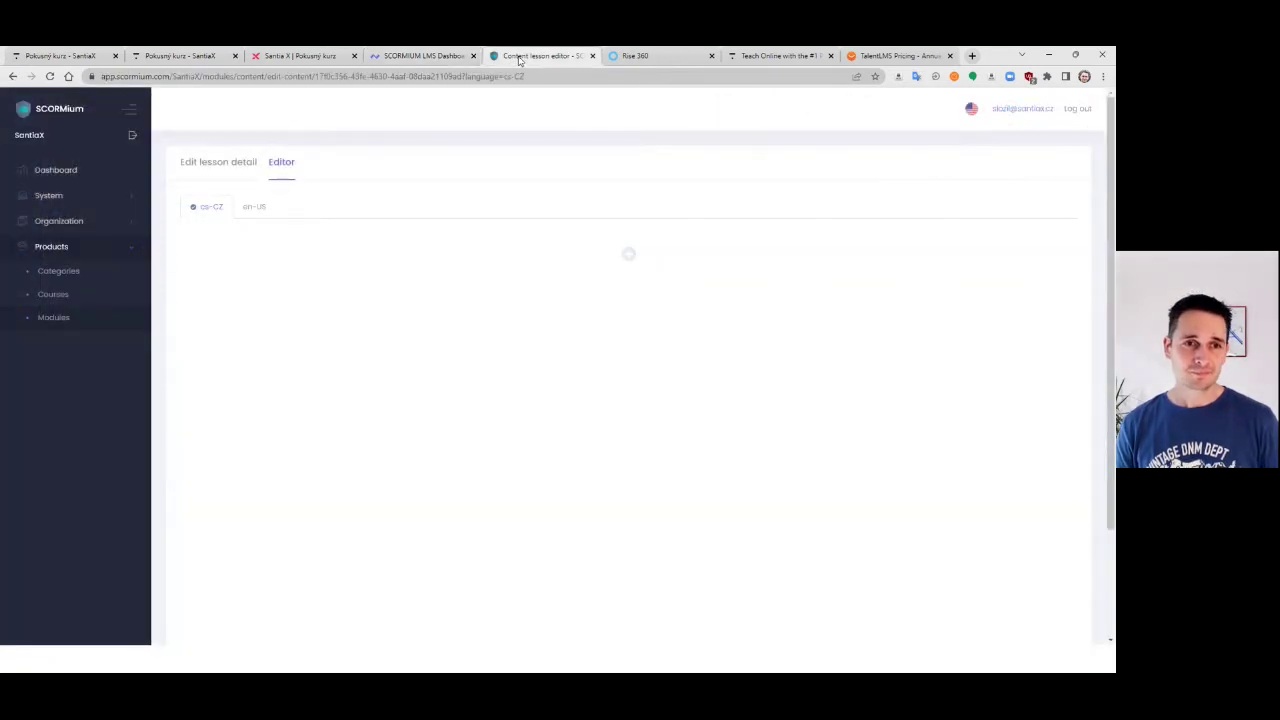
click(629, 255)
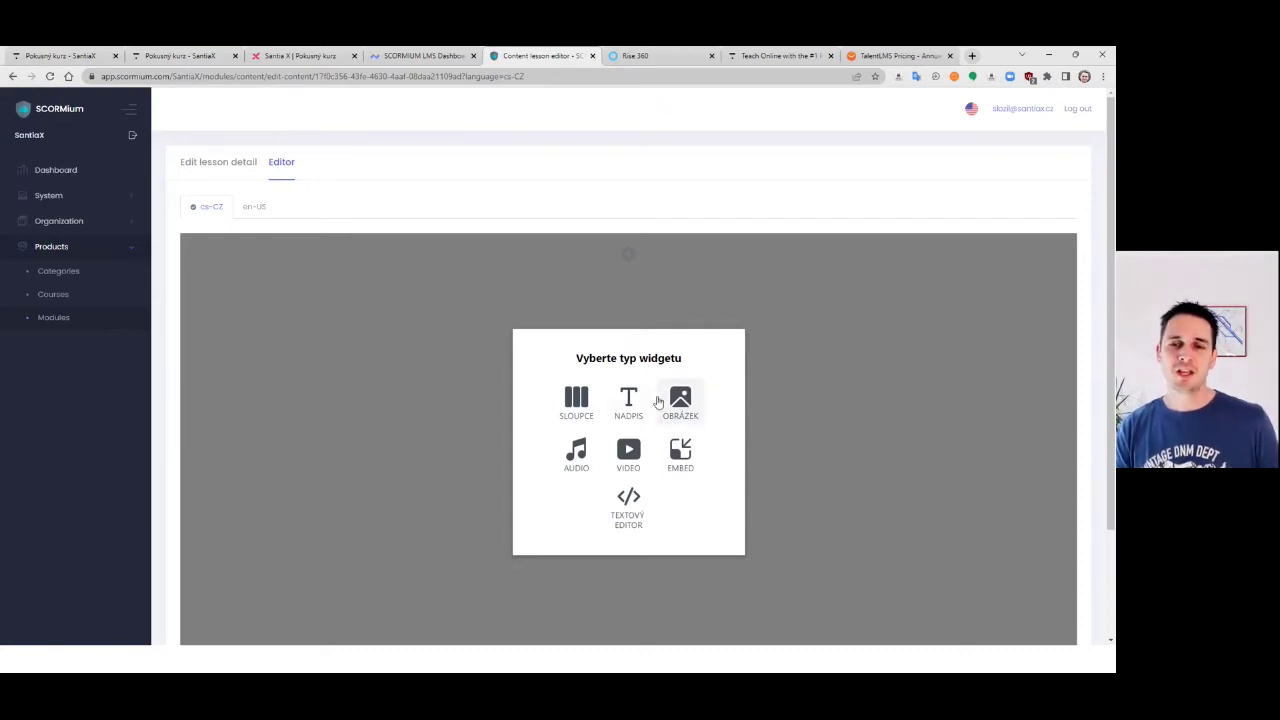
click(630, 508)
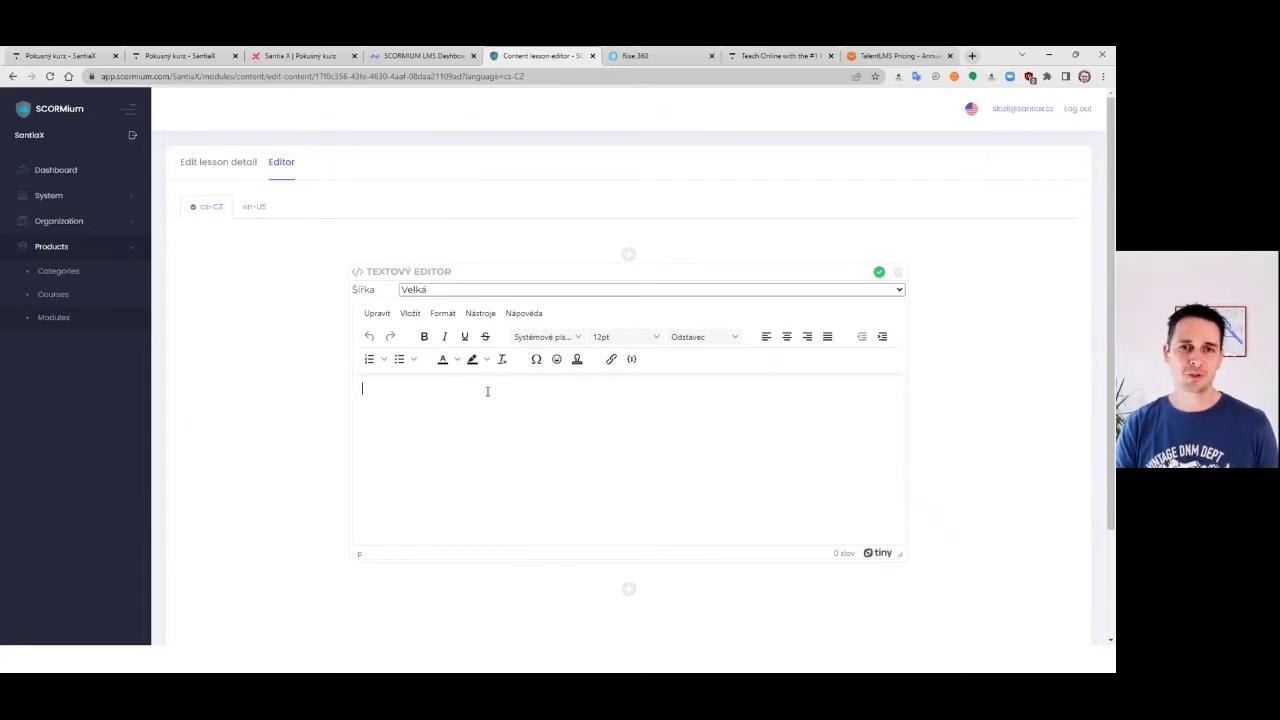
Check the paragraph and heading styles offered in the text widget, and start a bulleted list in it.
click(728, 340)
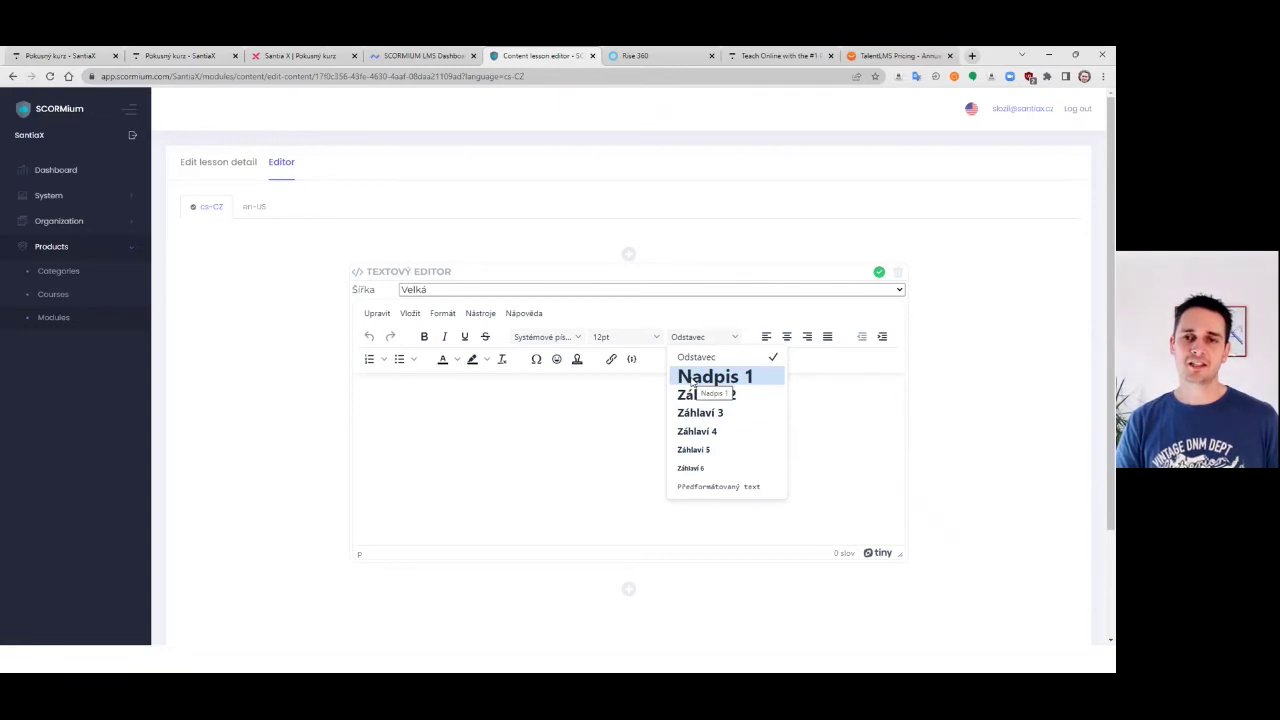
click(577, 442)
click(399, 359)
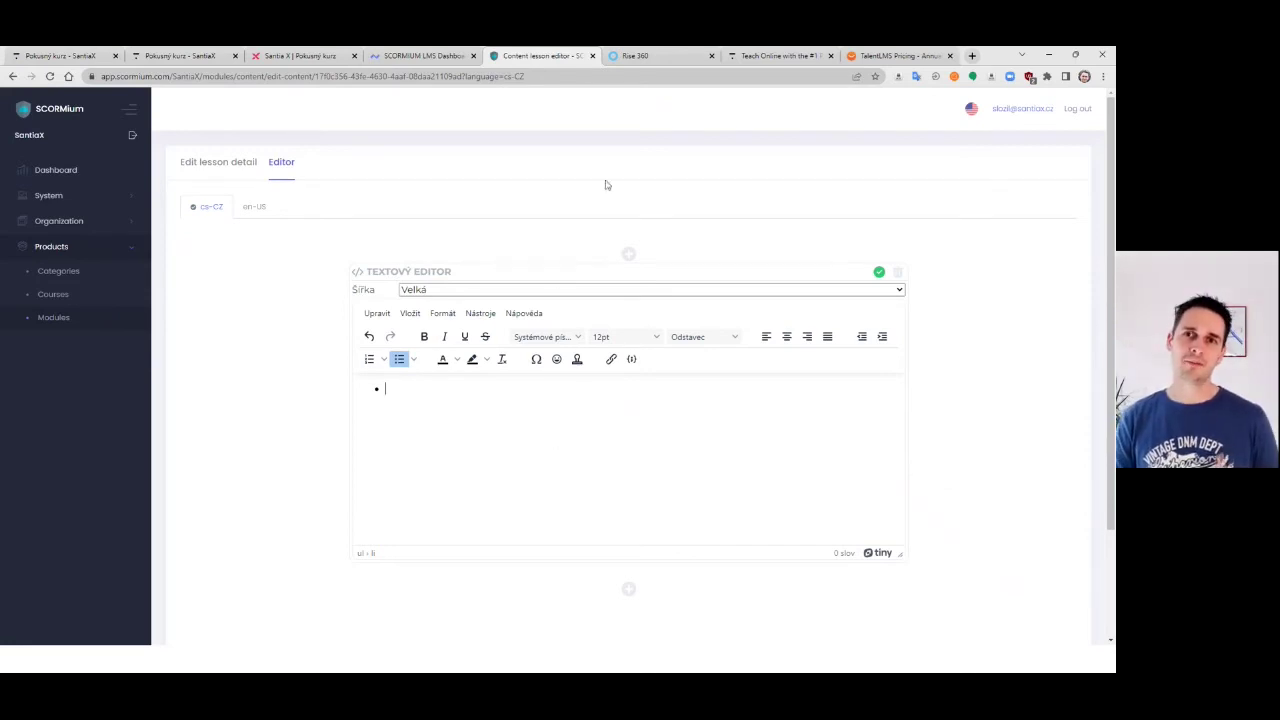
Switch to the Rise 360 course overview, consult the slide comparing authoring tools with LMS platforms, and return to Rise 360.
click(640, 56)
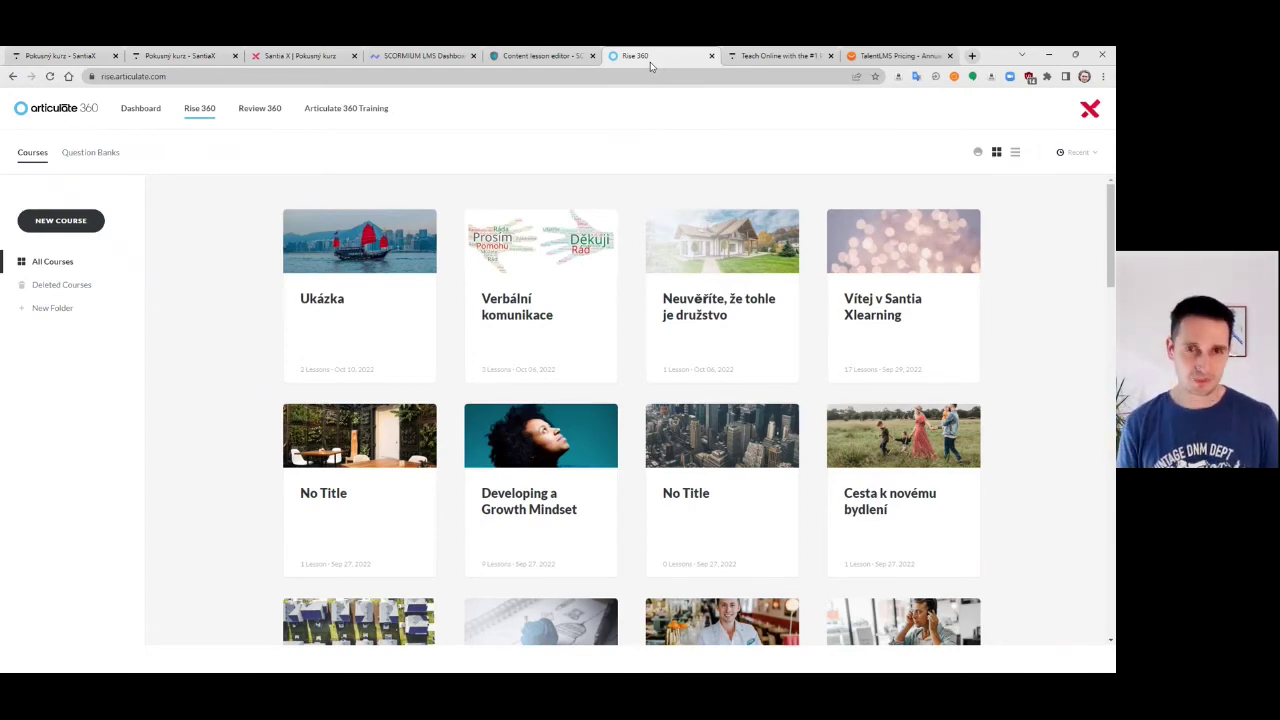
key(alt+Tab)
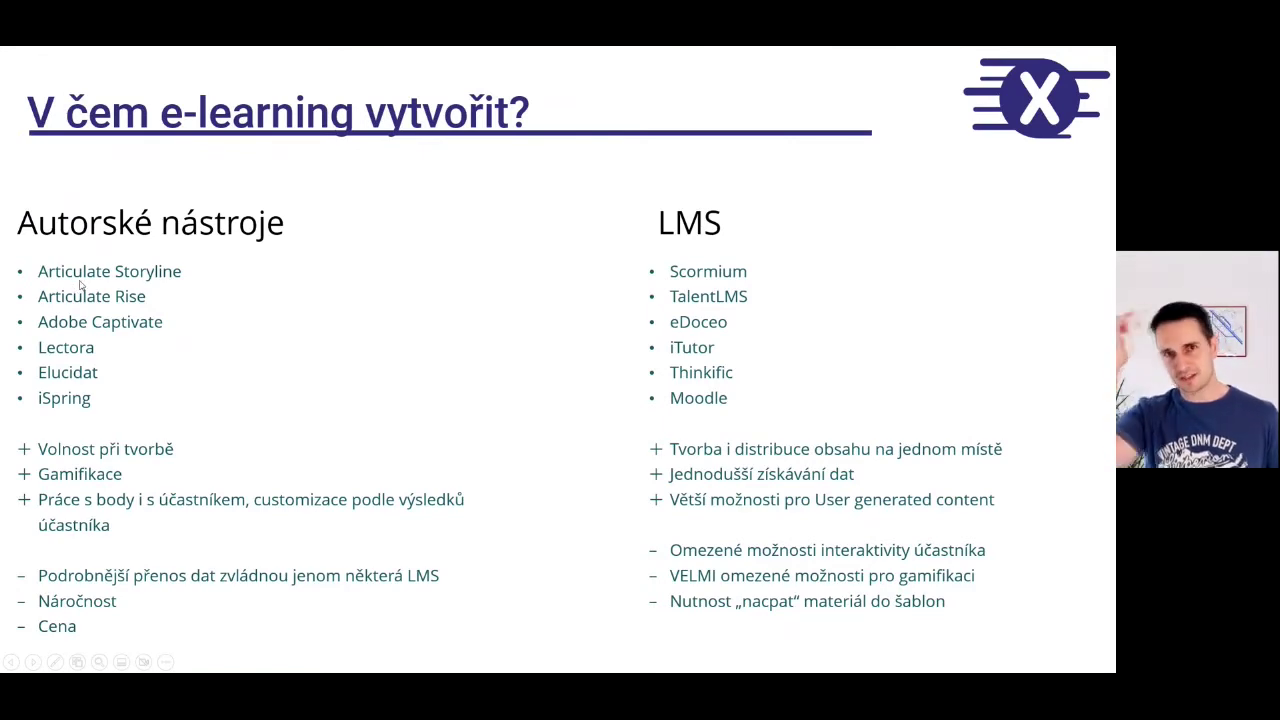
key(alt+Tab)
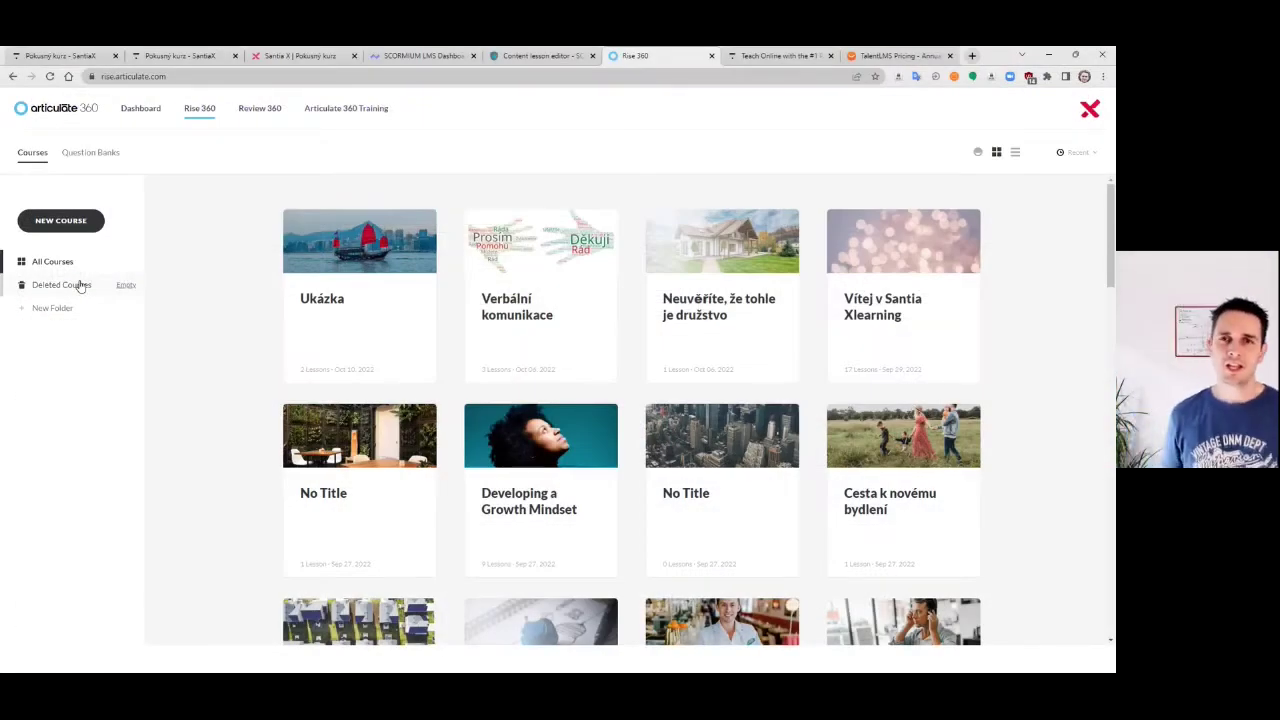